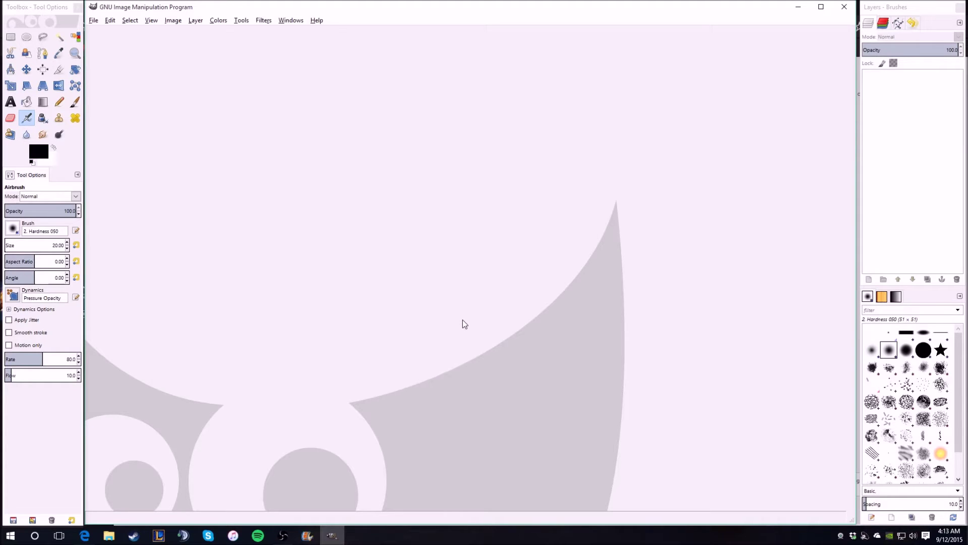
Switch from GIMP to the Twitch channel page in the Edge browser
left_click(84, 535)
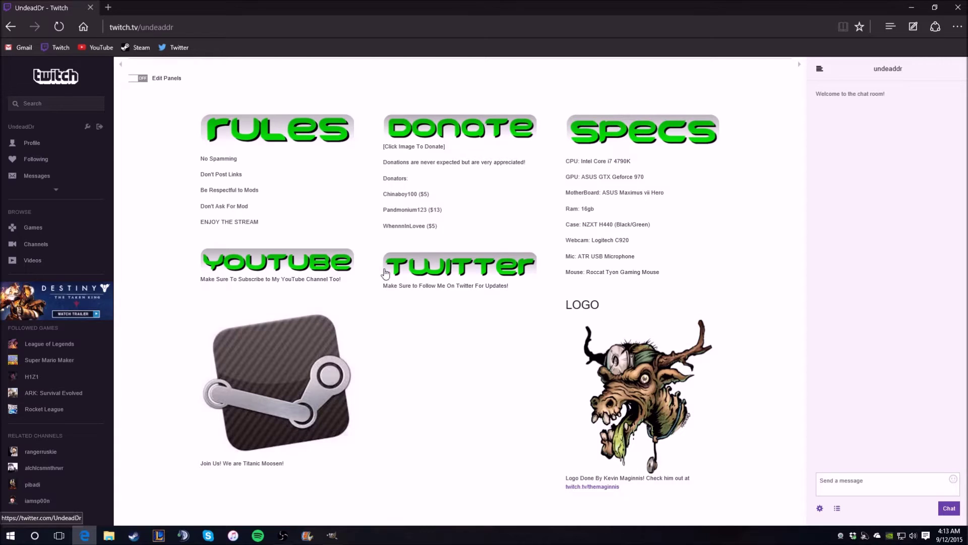
Highlight and deselect the YouTube panel caption on Twitch, then switch back to GIMP
left_click_drag(378, 262, 484, 266)
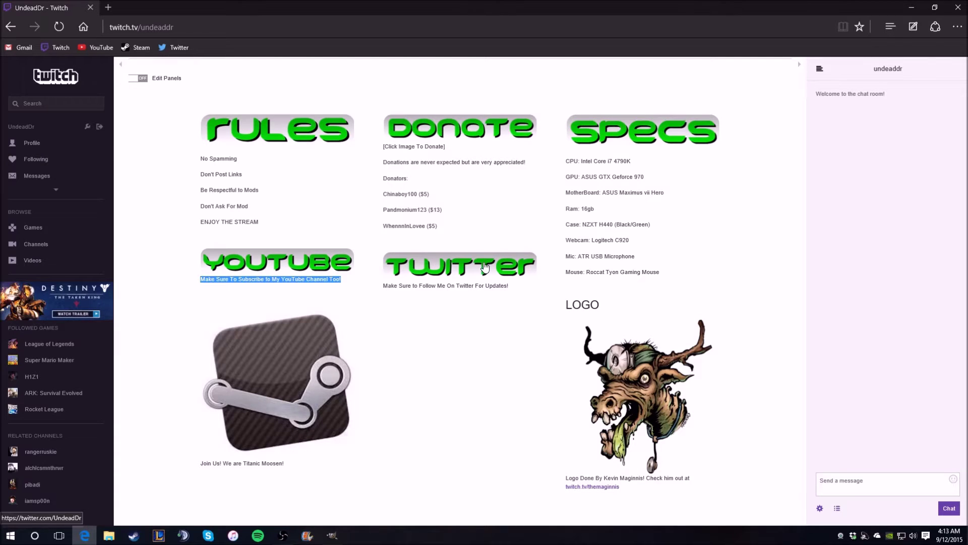
left_click(471, 301)
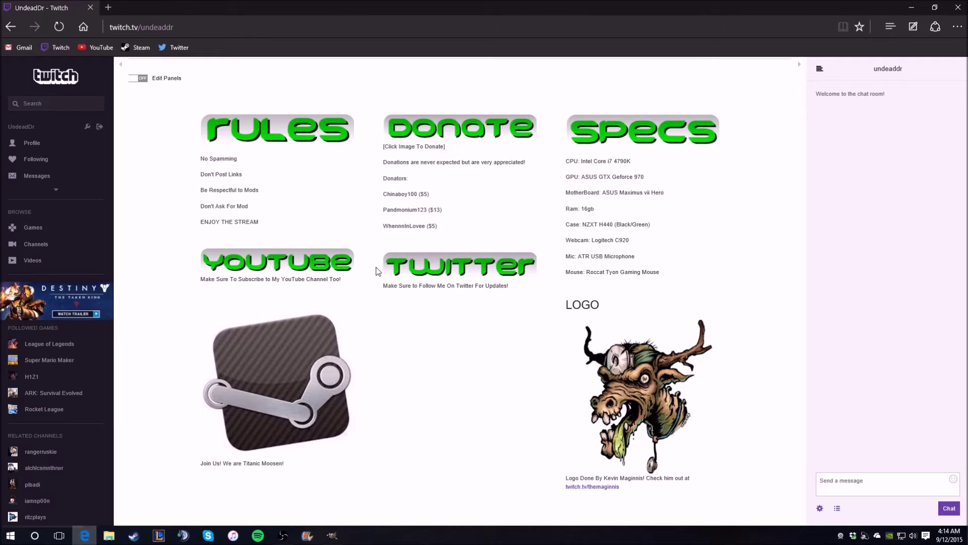
left_click(332, 535)
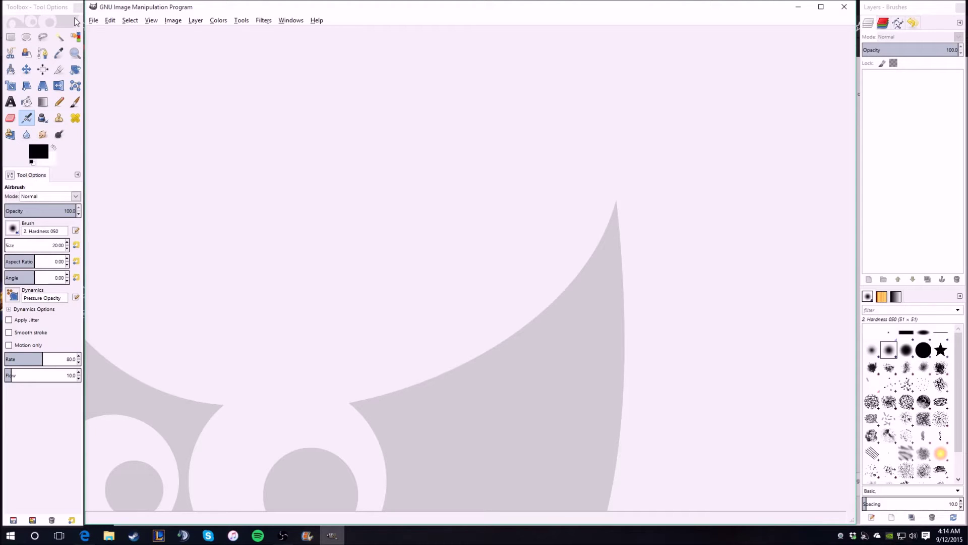
Create a new 640×400 pixel image with File > New and pick the Text tool
left_click(94, 21)
left_click(93, 32)
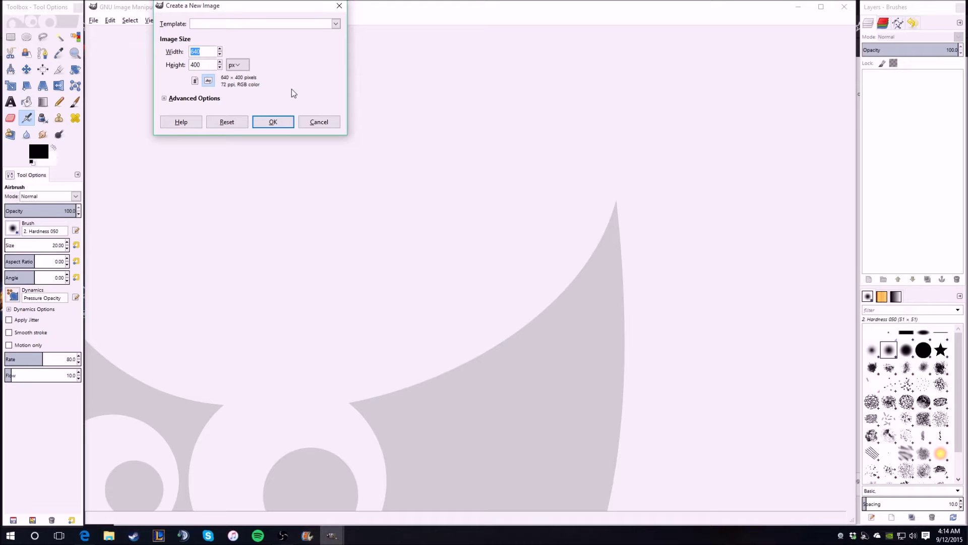
left_click(267, 122)
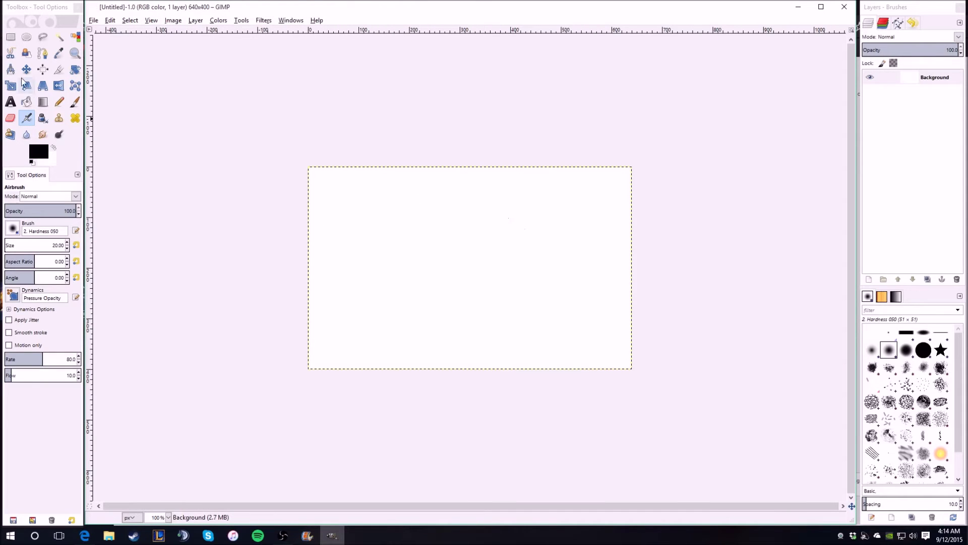
left_click(10, 103)
Place a text box on the canvas and set its font to FREEDOM at size 135
left_click(320, 205)
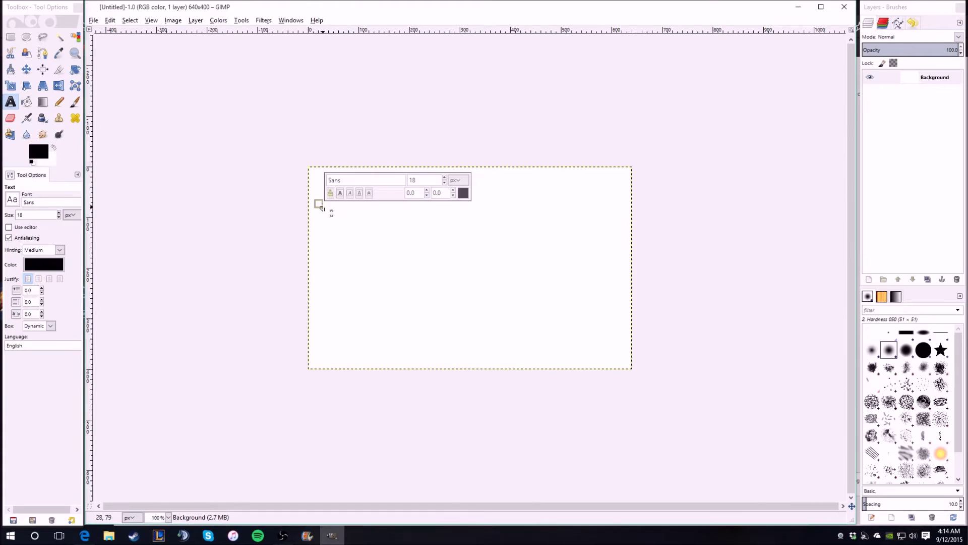
left_click_drag(393, 182, 306, 162)
type("fr")
left_click(360, 214)
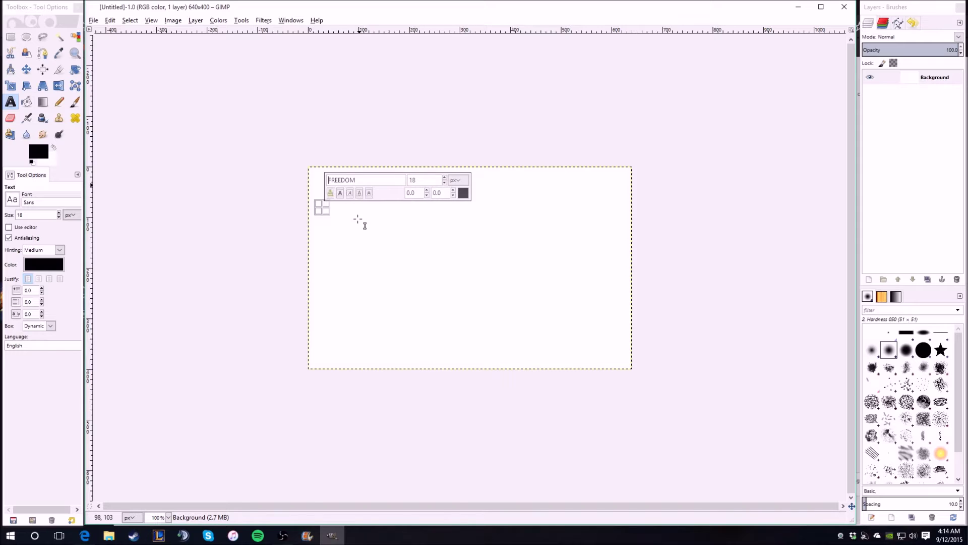
double_click(425, 177)
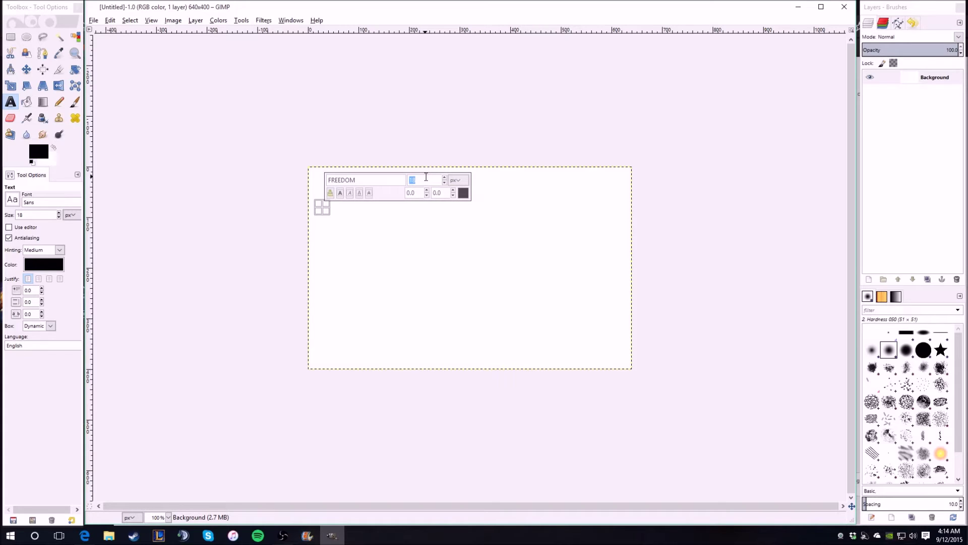
key("BackSpace")
Colour the text red e80404 and type 'jtuff'
left_click(463, 193)
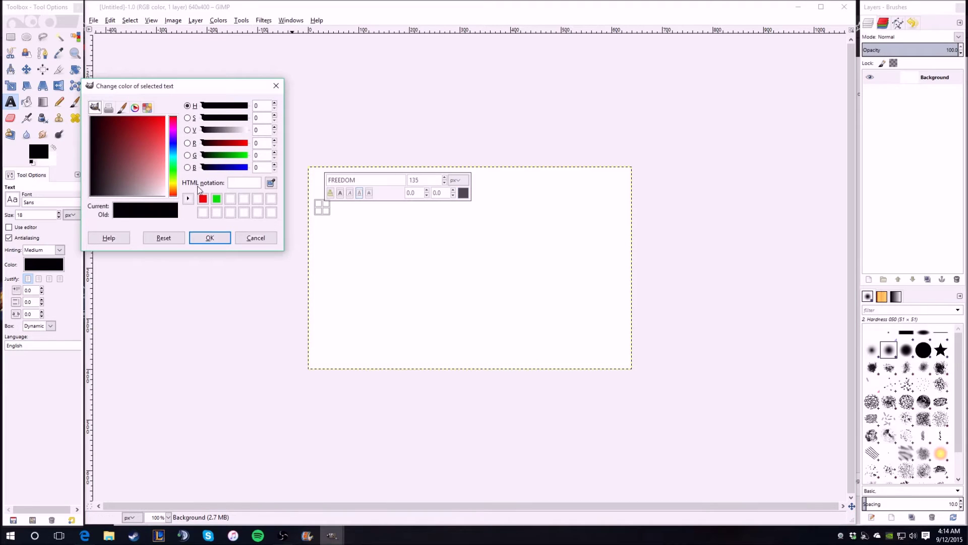
left_click(155, 129)
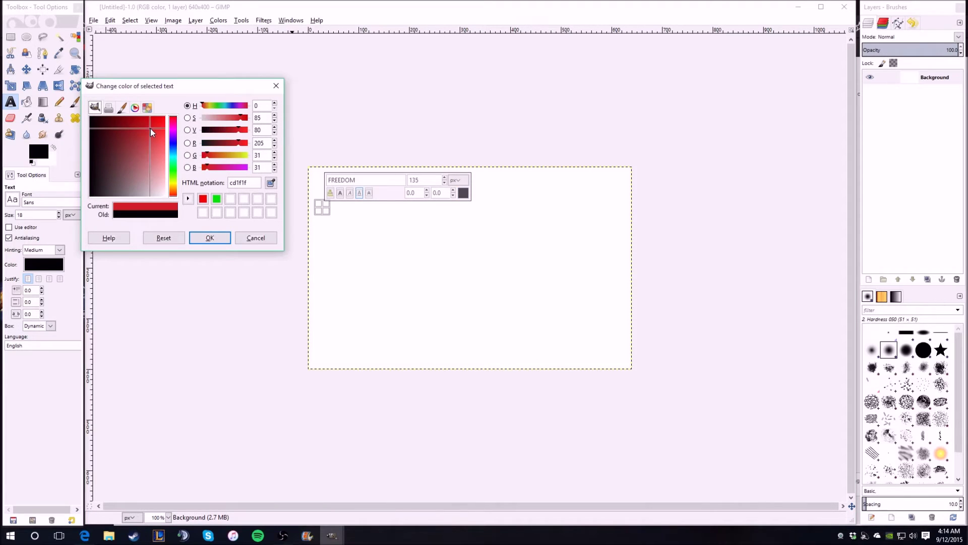
left_click(202, 199)
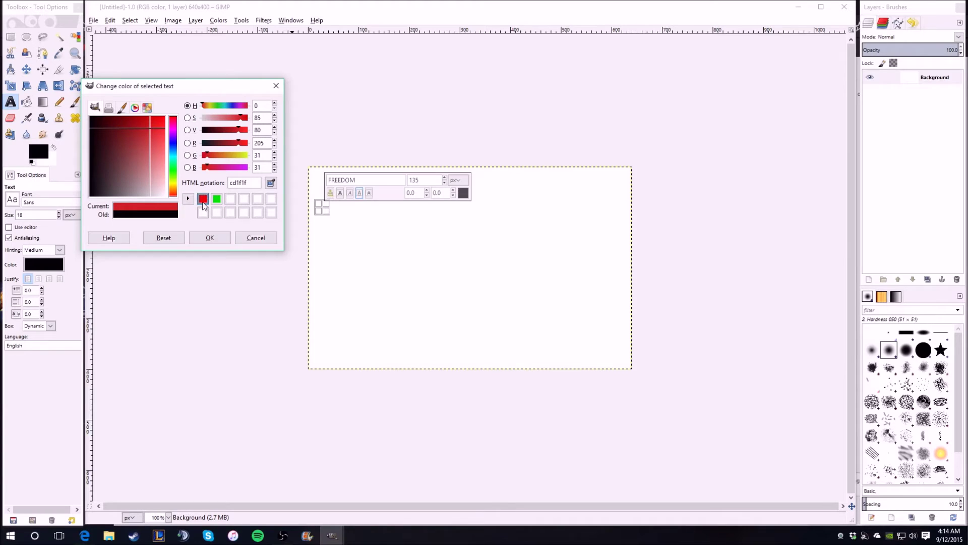
left_click(220, 244)
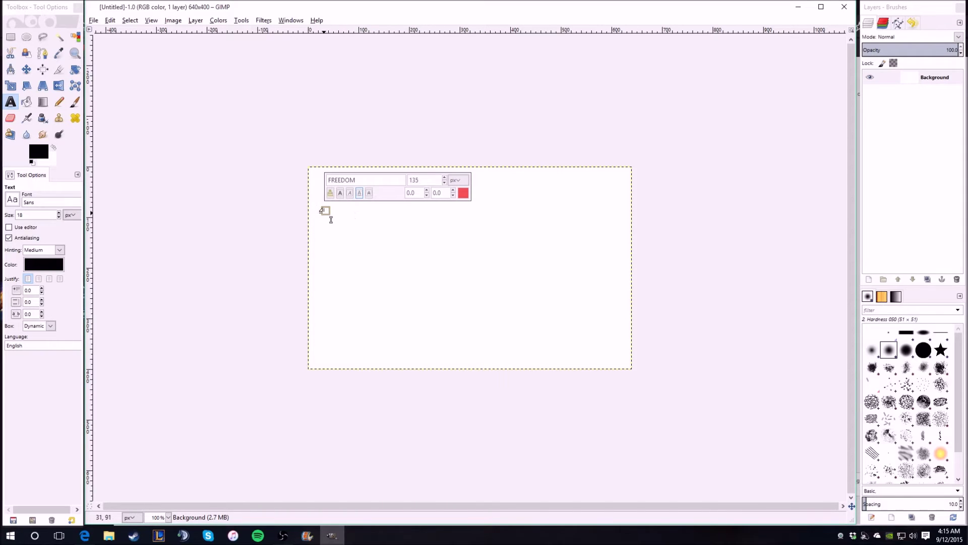
type("j")
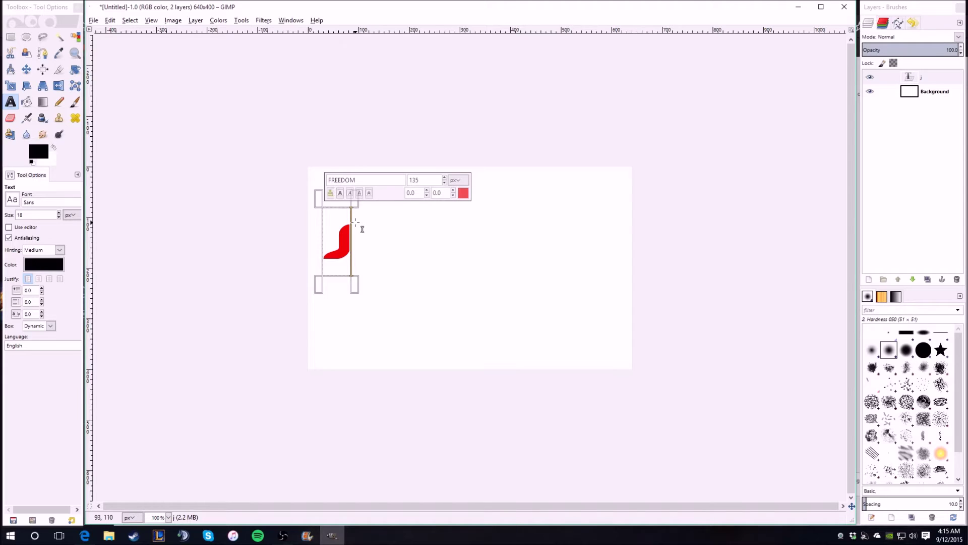
type("tuff")
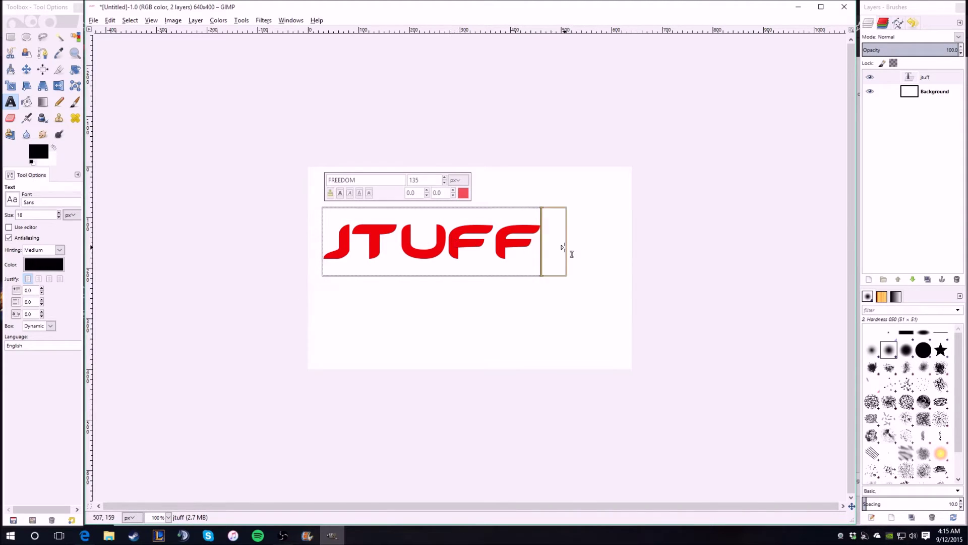
Finish the JTUFF text and move it right and 10 px down toward the canvas centre
left_click(618, 258)
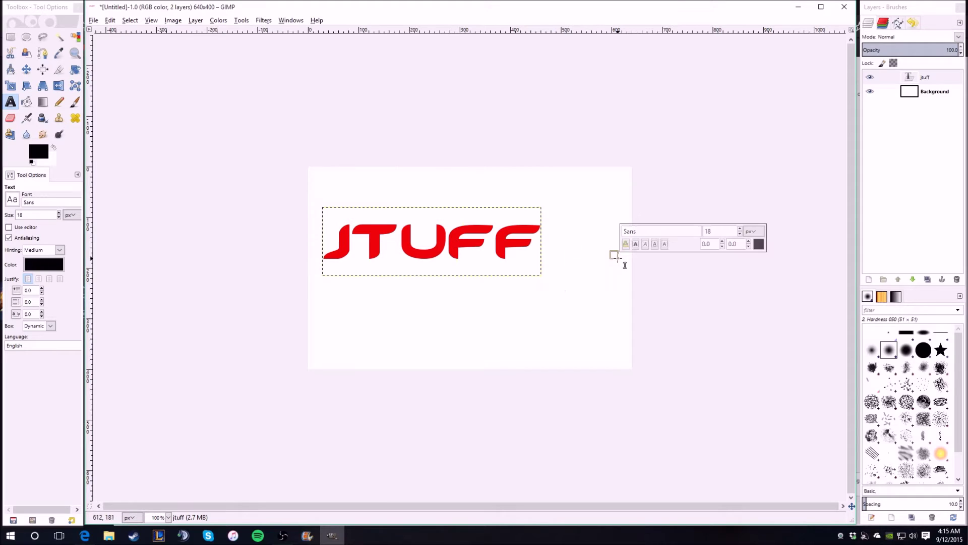
left_click(27, 72)
left_click_drag(375, 249, 421, 260)
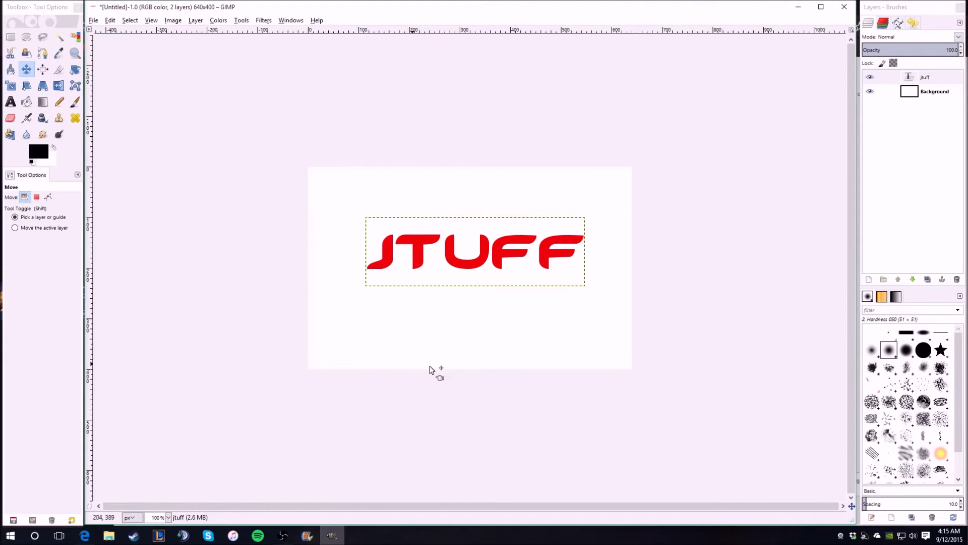
left_click_drag(504, 254, 504, 260)
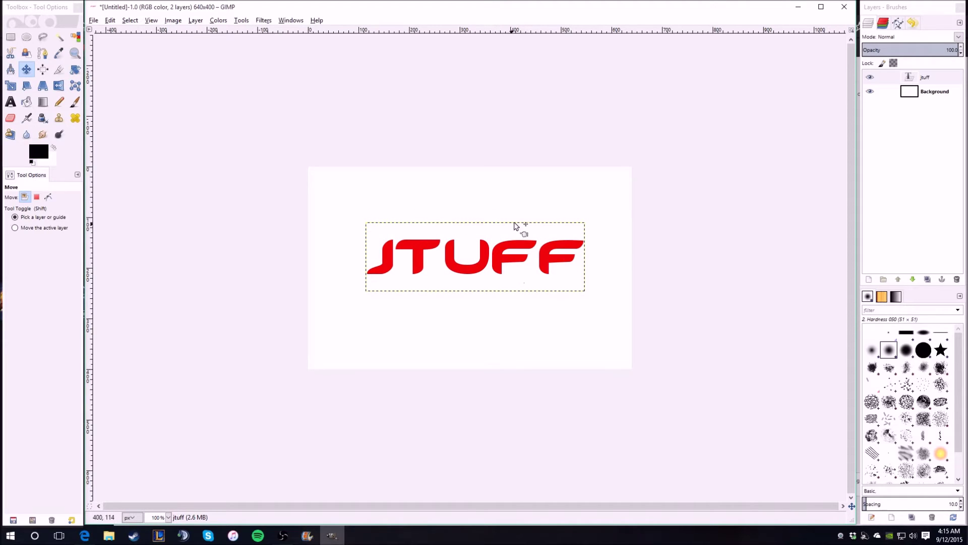
right_click(926, 80)
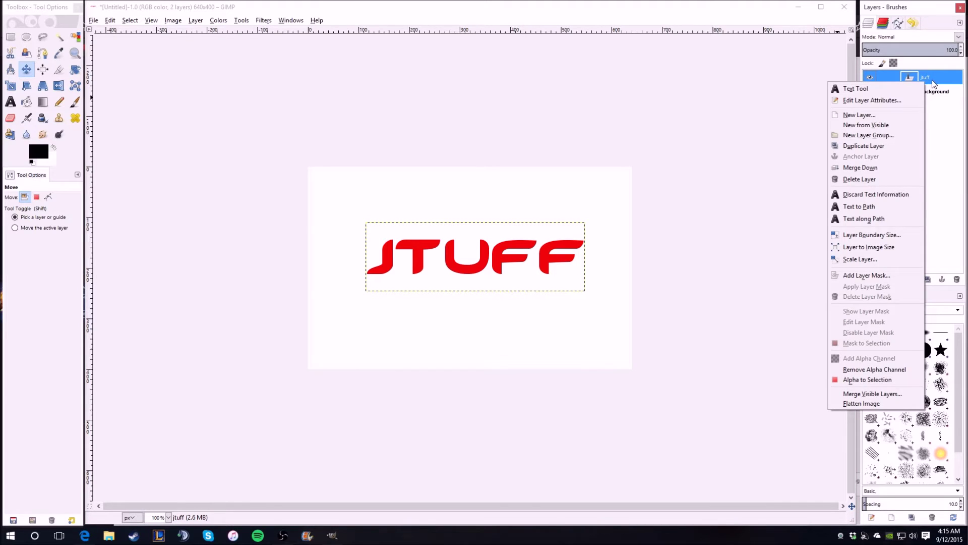
Use Alpha to Selection on the jtuff layer and fill the letter shapes black on a new layer
left_click(855, 382)
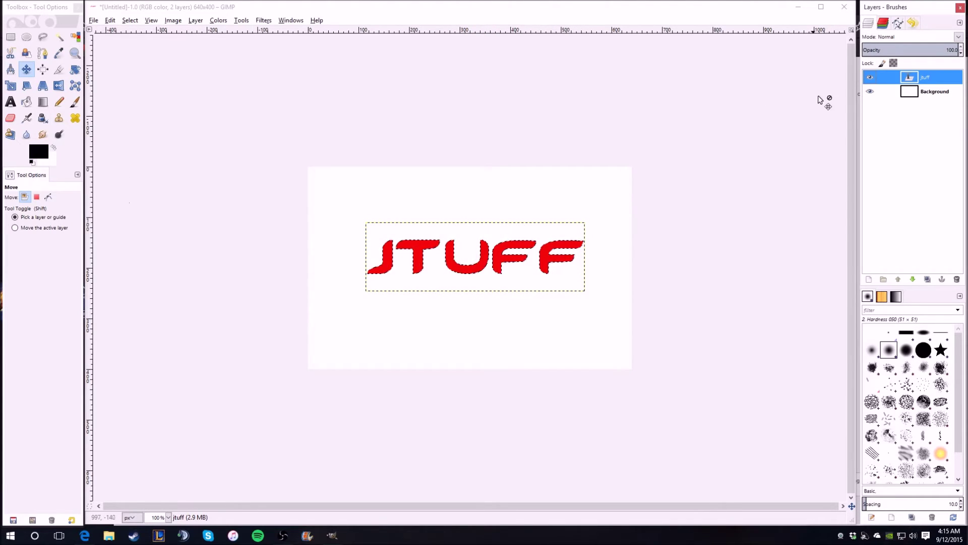
right_click(928, 76)
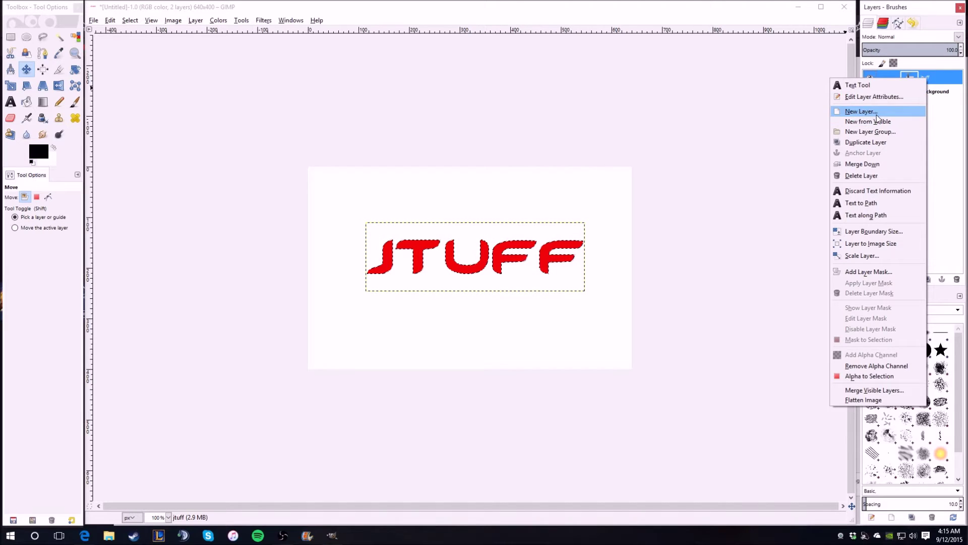
left_click(876, 114)
left_click(164, 252)
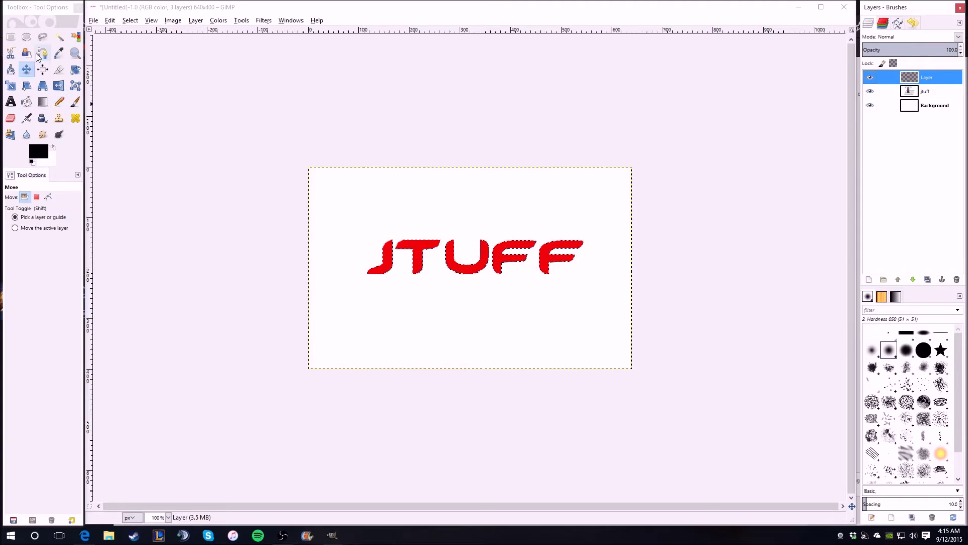
left_click(26, 101)
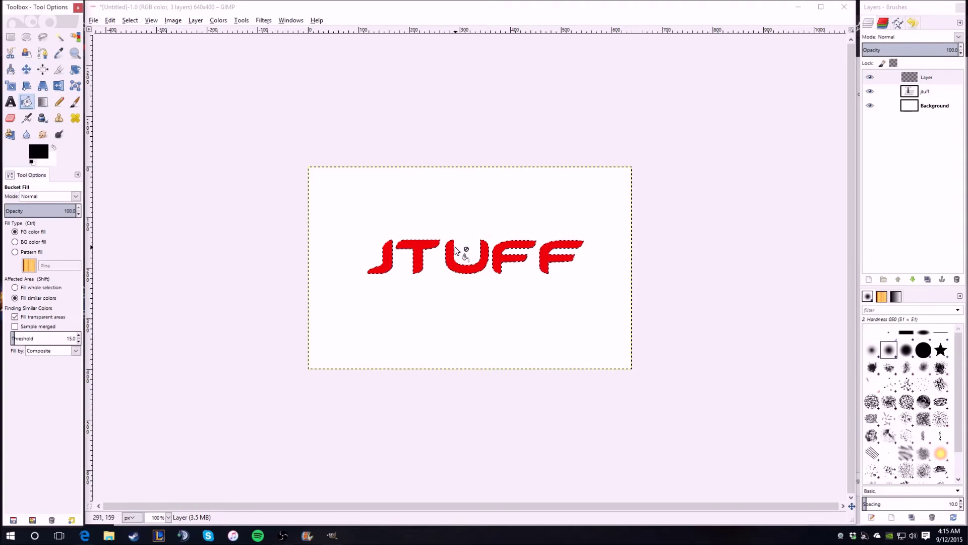
left_click(422, 248)
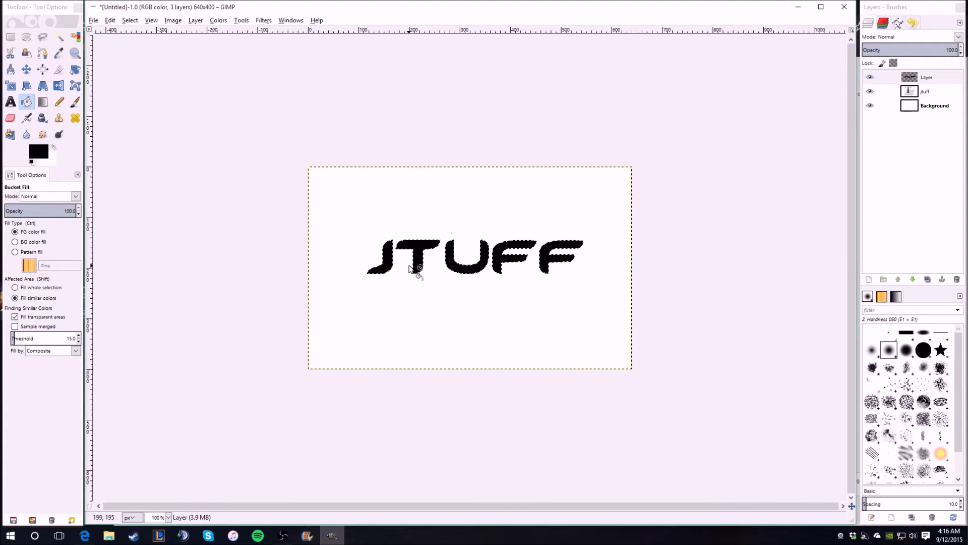
left_click(134, 20)
Select all, shift the black copy by 4,3 px, and move the jtuff layer above it
left_click(142, 44)
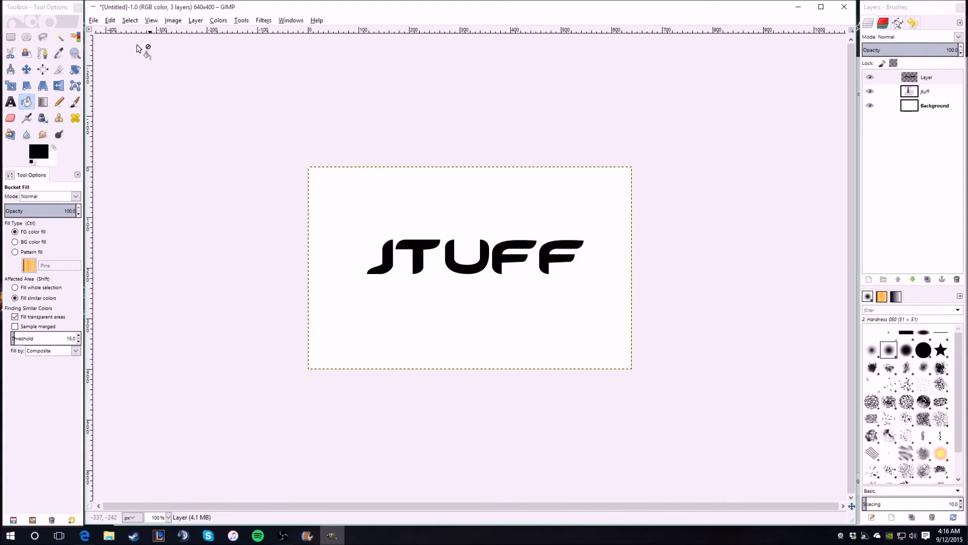
left_click(31, 73)
left_click_drag(425, 262, 424, 266)
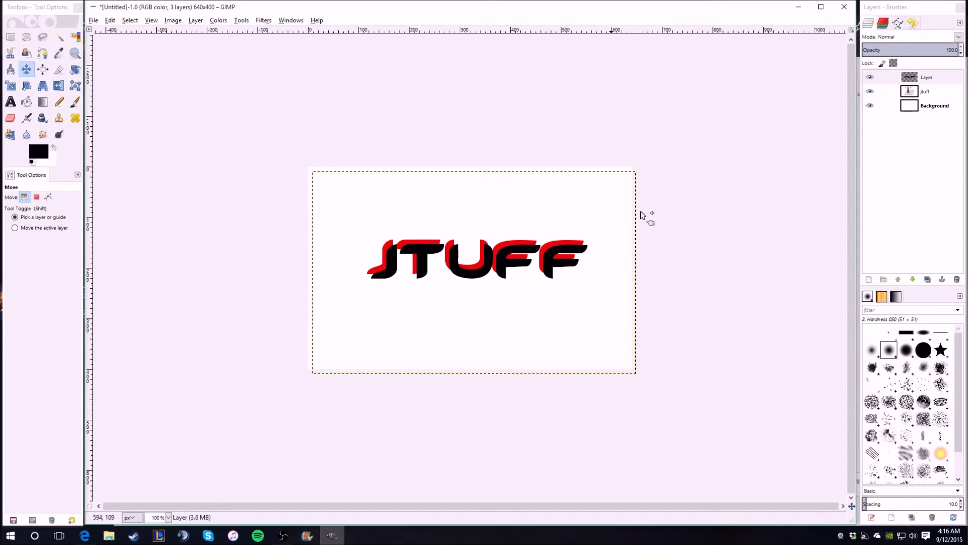
left_click_drag(934, 94, 930, 71)
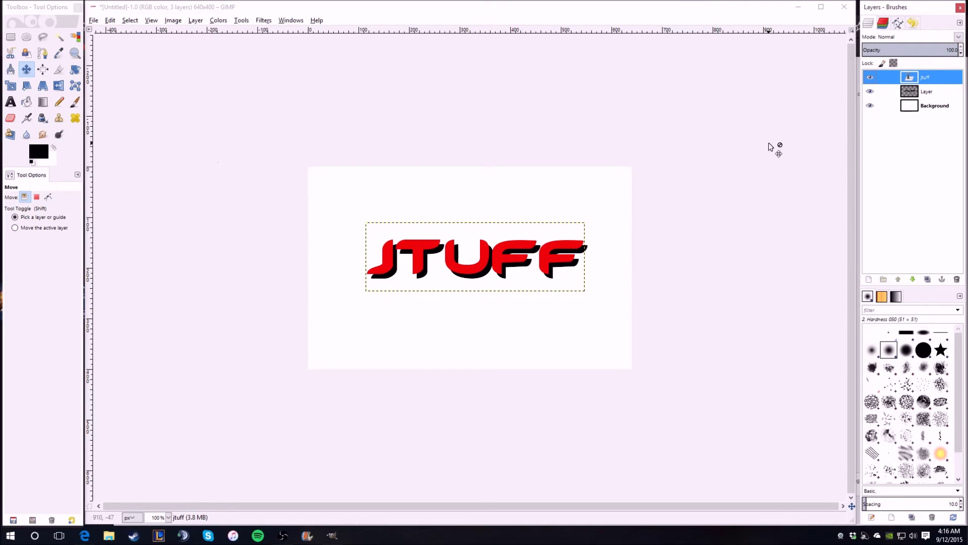
right_click(934, 77)
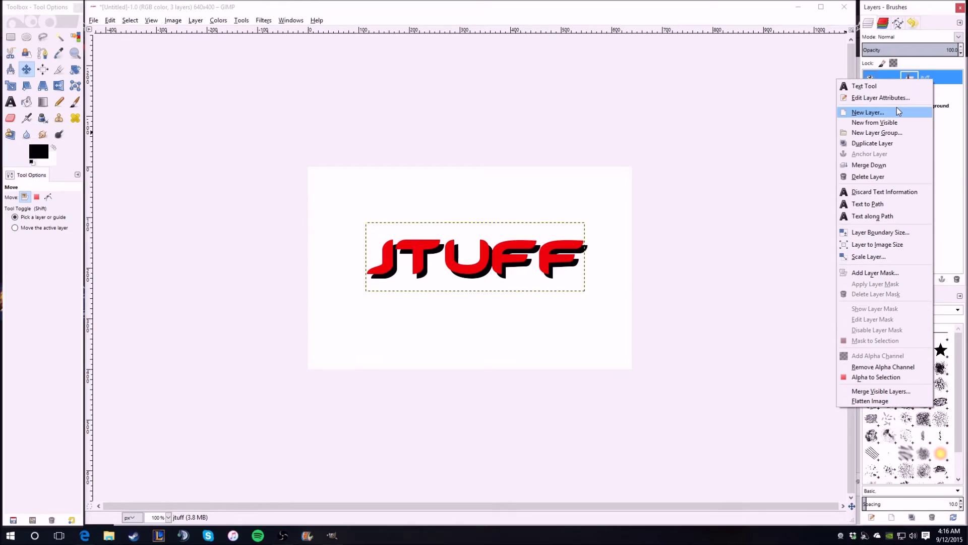
Add a new top layer with an FG to Transparent gradient fading from the canvas top down to the text
left_click(897, 112)
left_click(191, 264)
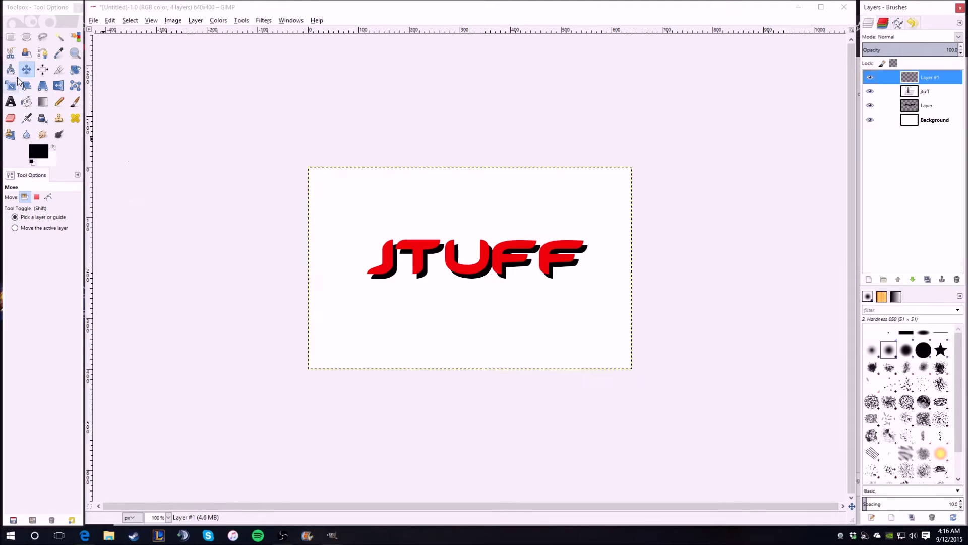
left_click(43, 102)
left_click(19, 227)
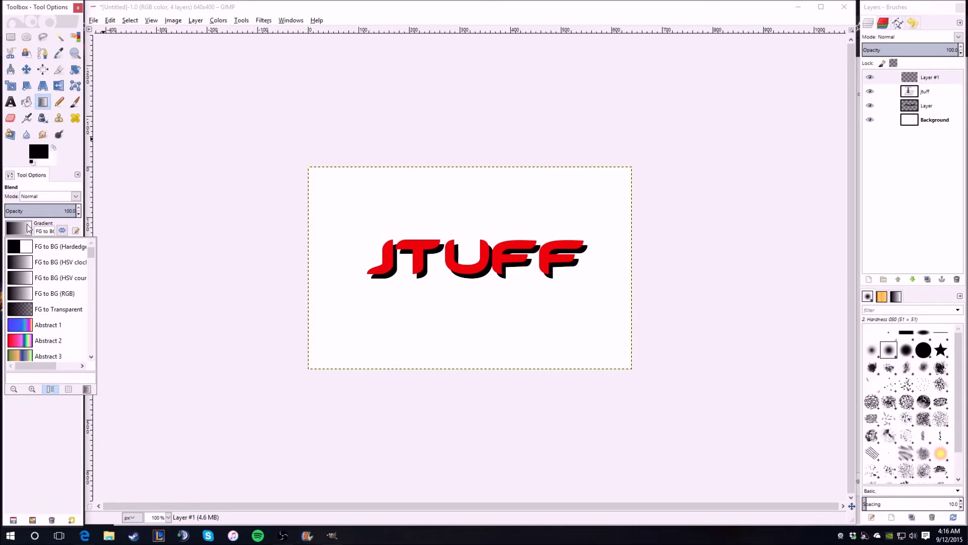
left_click(46, 313)
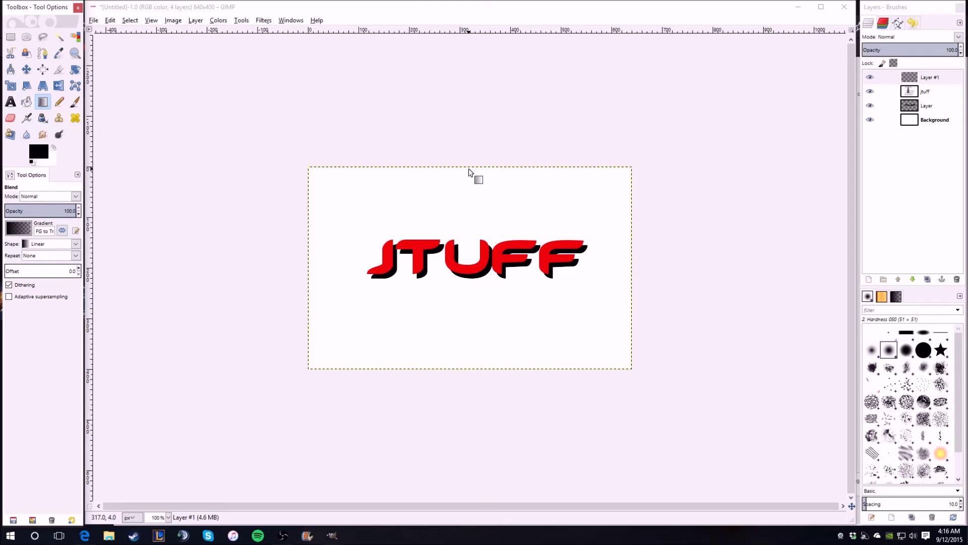
mouse_move(469, 168)
left_mouse_down()
mouse_move(471, 217)
mouse_move(504, 254)
mouse_move(502, 234)
mouse_move(488, 252)
mouse_move(475, 198)
mouse_move(464, 247)
mouse_move(465, 181)
left_mouse_up()
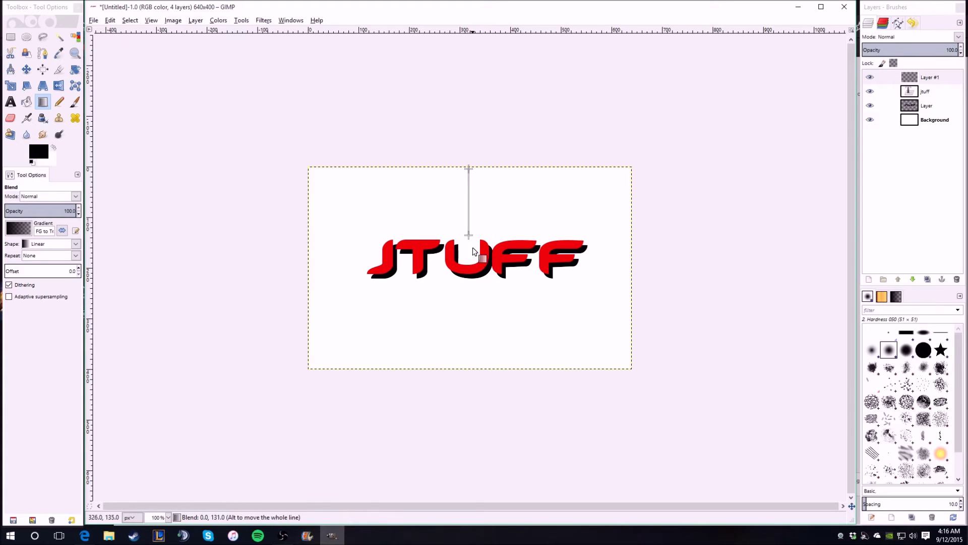
left_click_drag(474, 251, 474, 283)
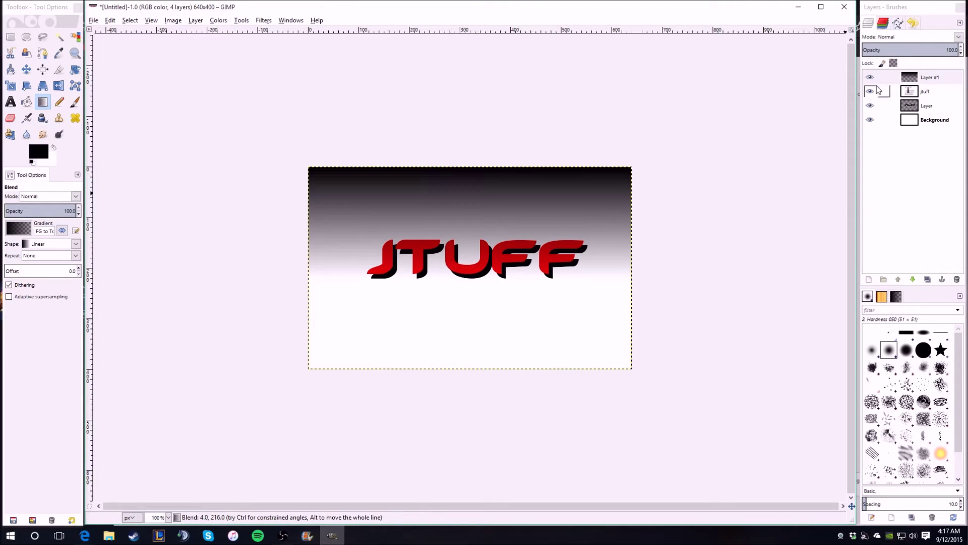
Lower Layer #1's opacity to 76.4
left_click(927, 78)
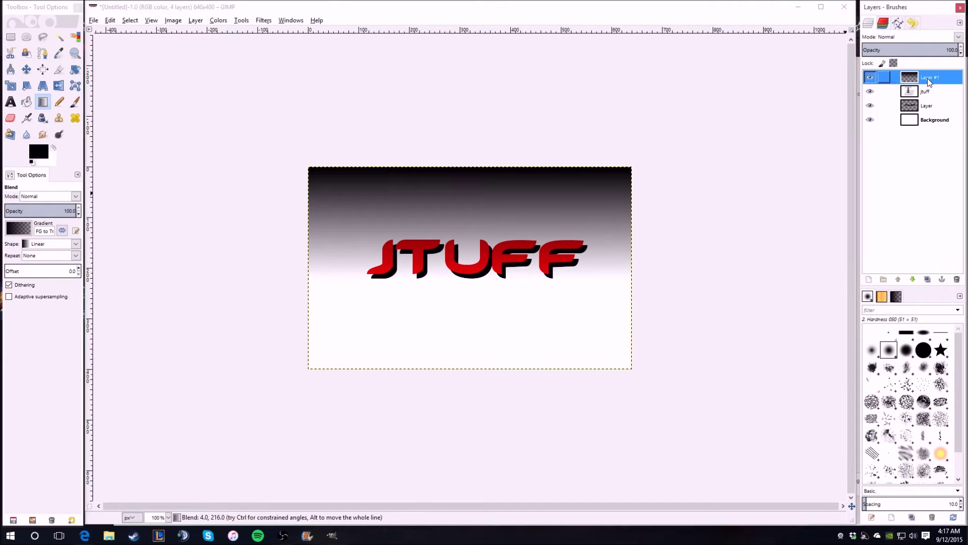
left_click(947, 49)
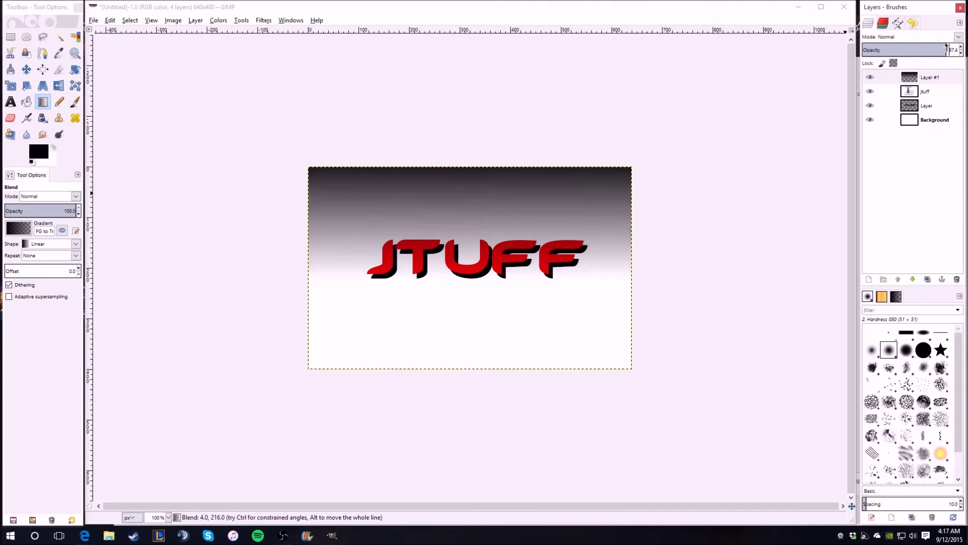
mouse_move(946, 49)
left_mouse_down()
mouse_move(900, 50)
mouse_move(953, 50)
left_mouse_up()
left_click(952, 50)
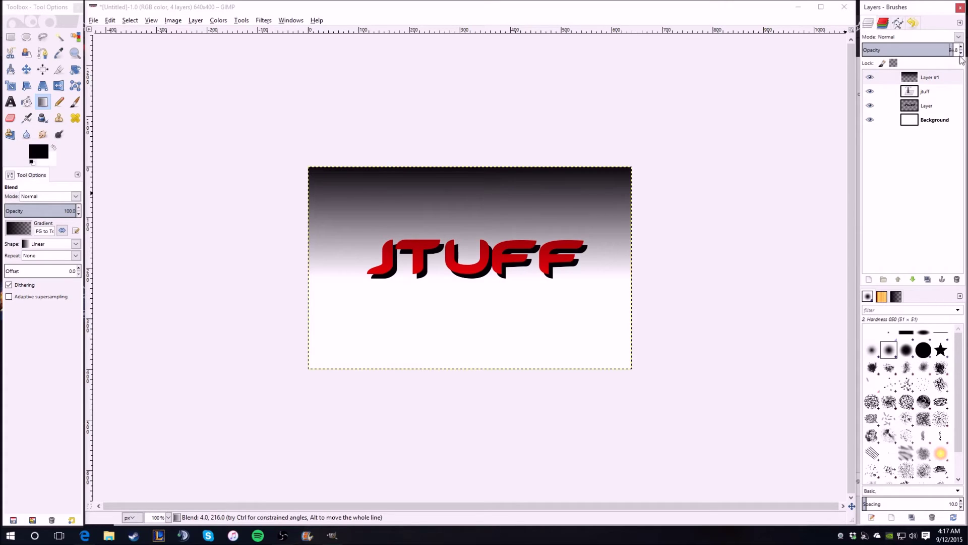
left_click_drag(957, 52, 939, 50)
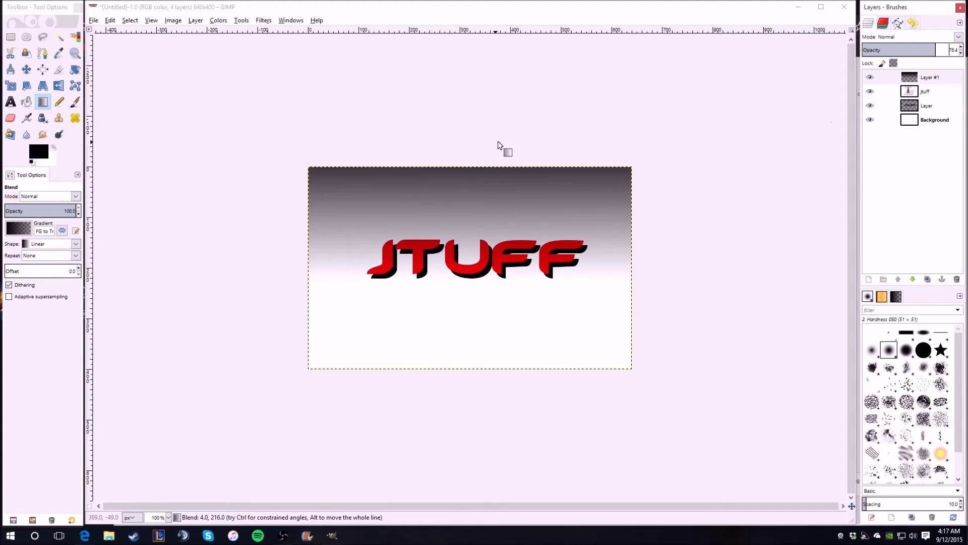
right_click(933, 118)
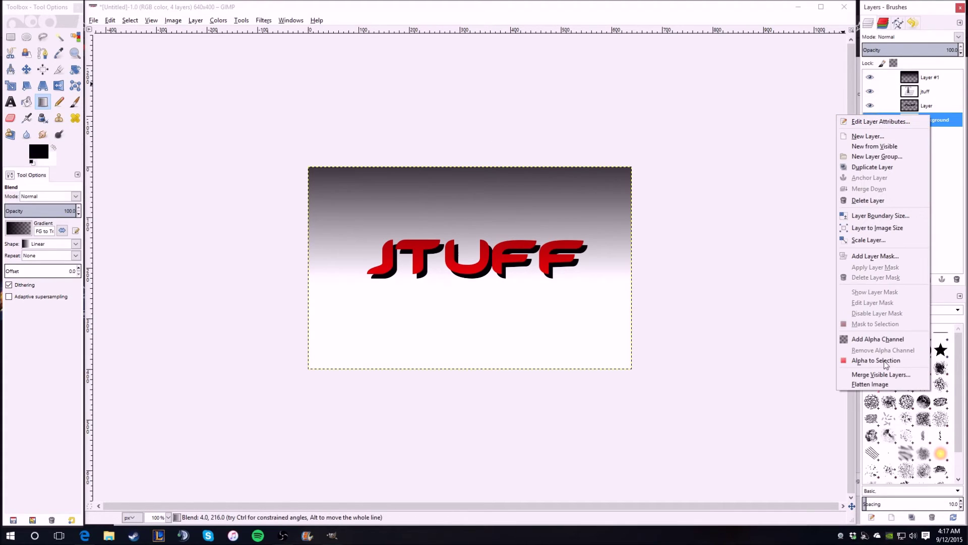
Flatten the image into a single Background layer
left_click(872, 387)
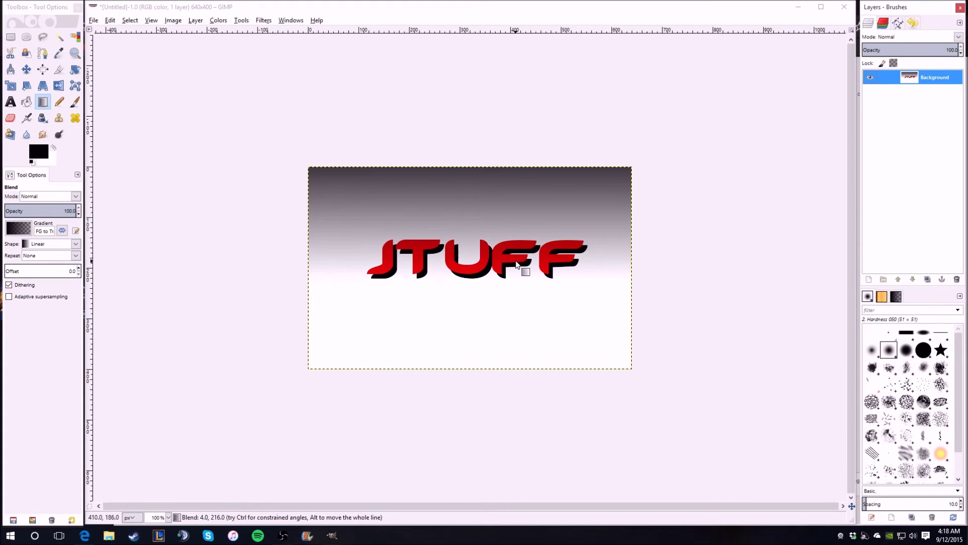
left_click(11, 38)
left_click(11, 39)
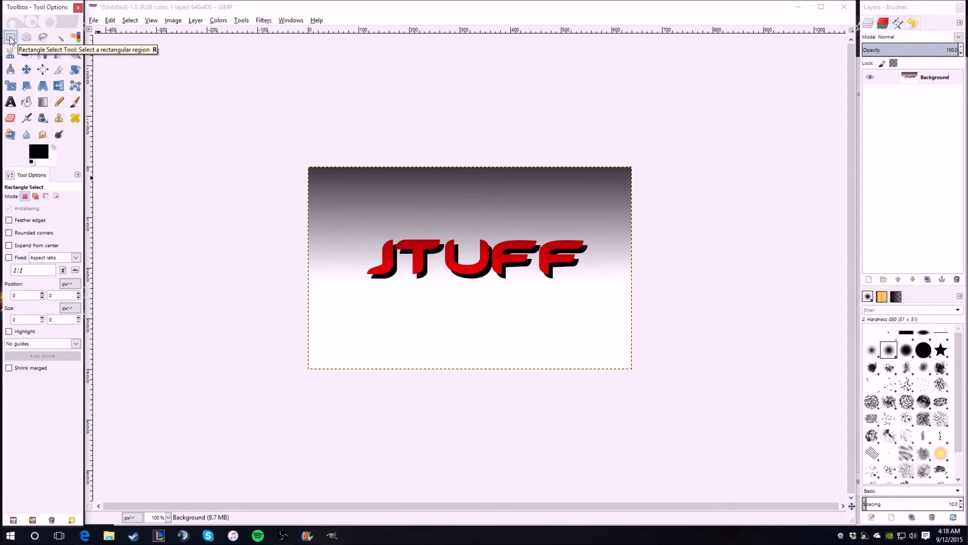
Draw a rounded-corner rectangle selection, radius 35.5, around the JTUFF text
left_click(25, 235)
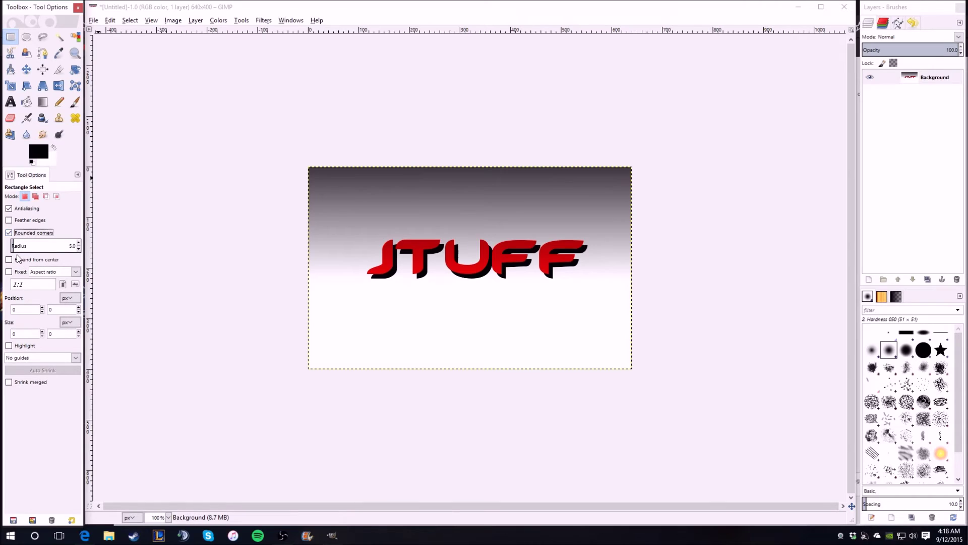
left_click_drag(14, 247, 216, 267)
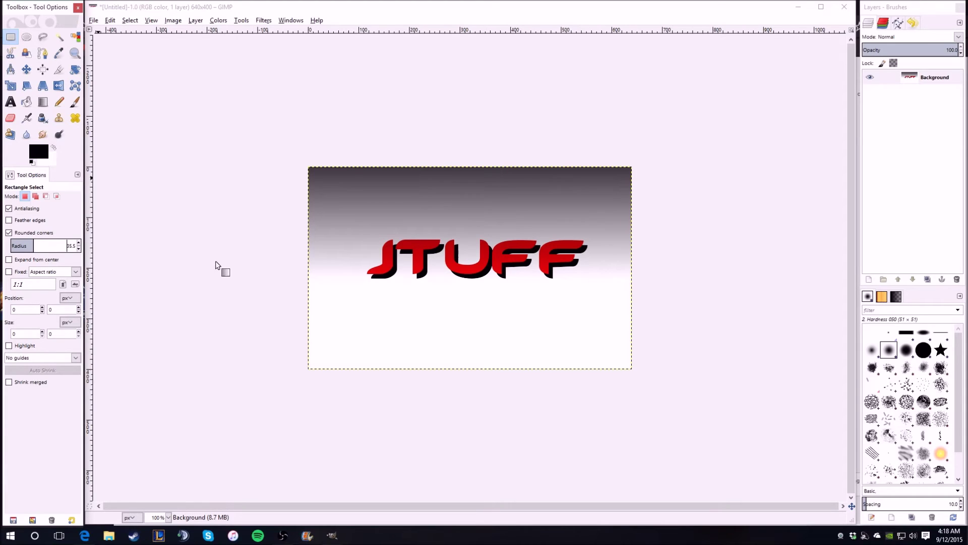
left_click(356, 226)
left_click_drag(355, 225, 596, 291)
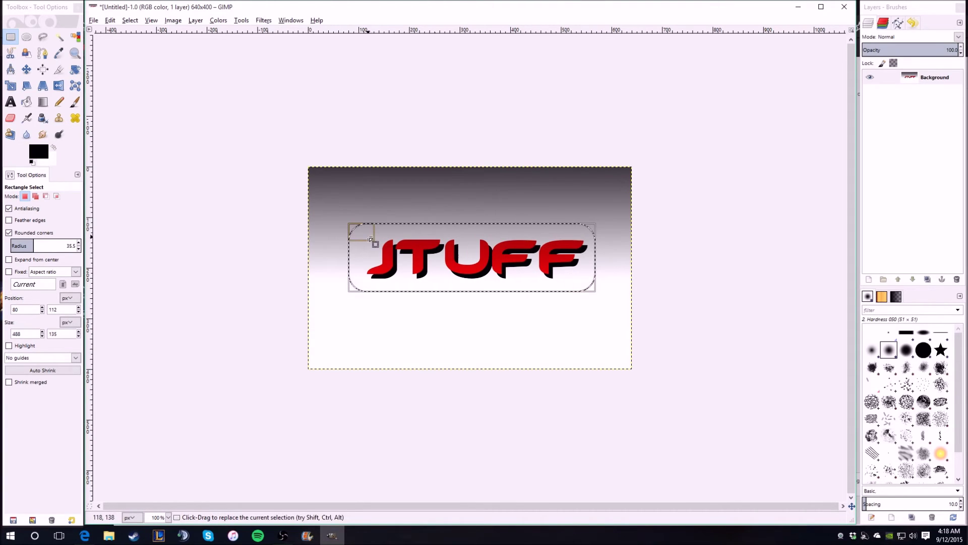
left_click_drag(369, 236, 377, 241)
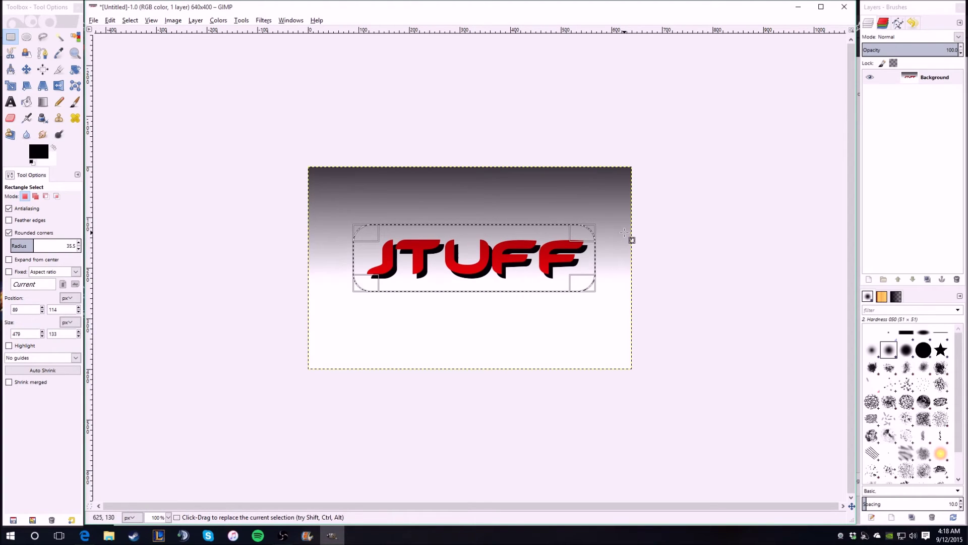
Cut the rounded JTUFF button to the clipboard, hide the Background layer and deselect everything
key("ctrl+x")
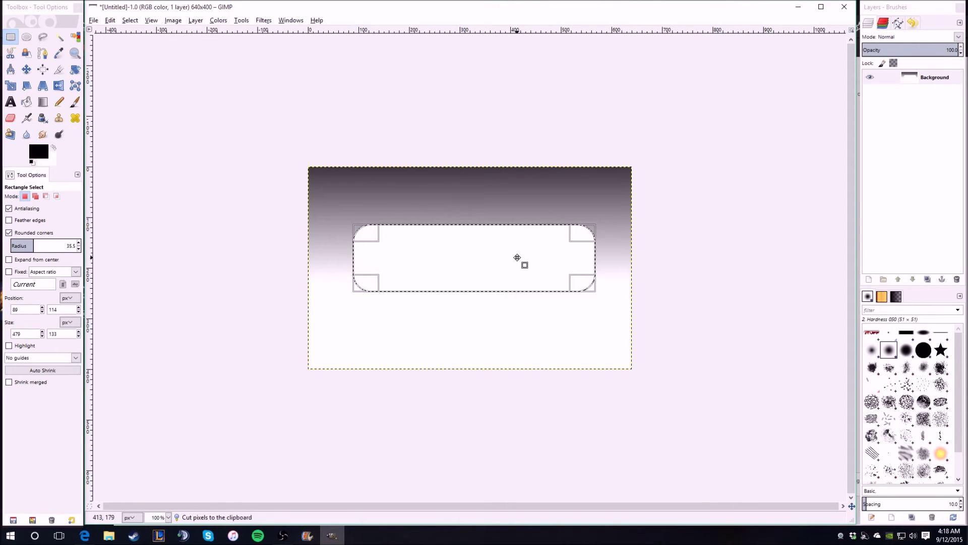
left_click(871, 80)
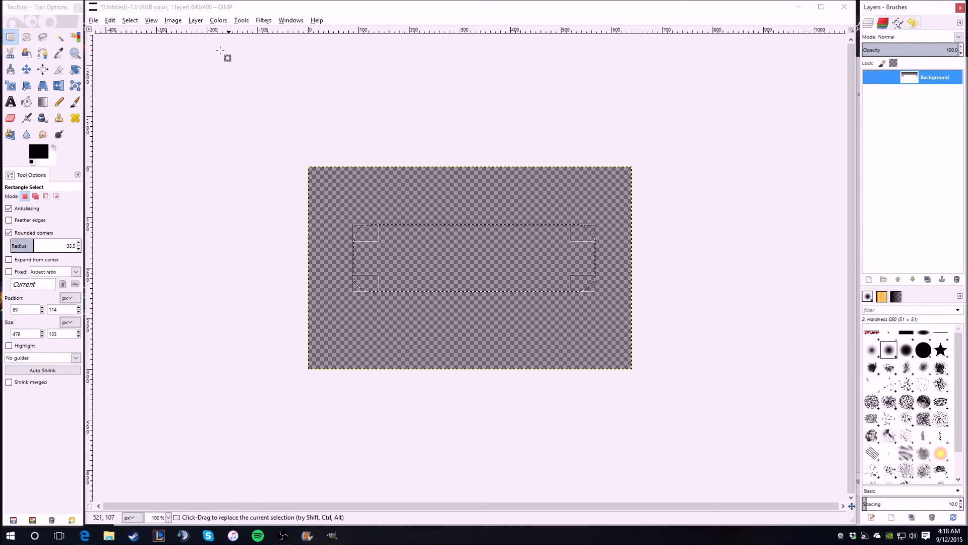
left_click(130, 20)
left_click(140, 46)
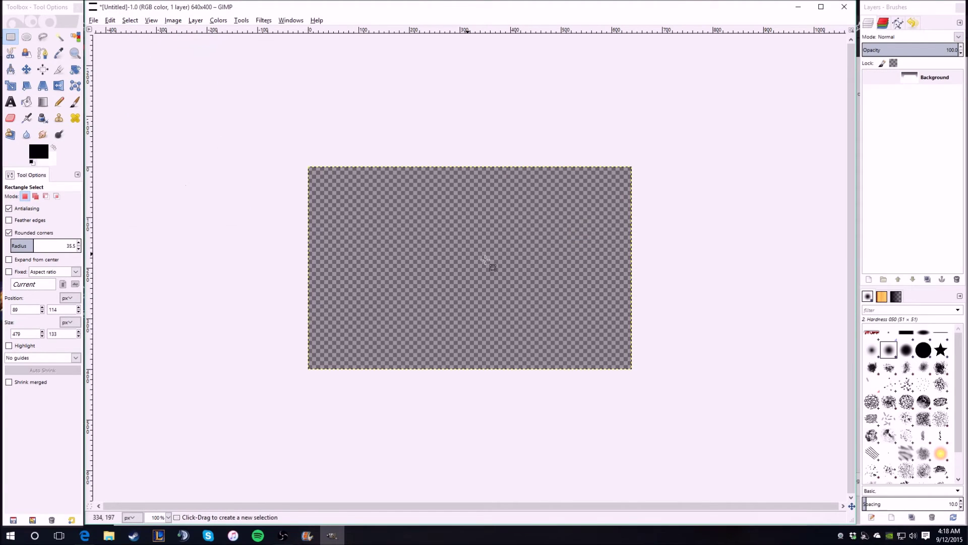
Add a new transparent layer above Background and paste the JTUFF button onto it
right_click(925, 75)
left_click(882, 83)
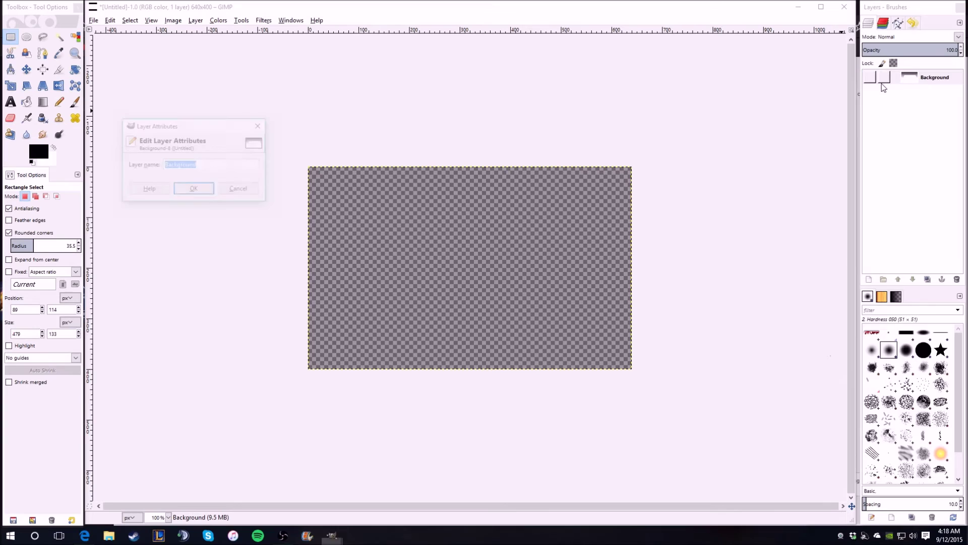
left_click(221, 191)
right_click(902, 85)
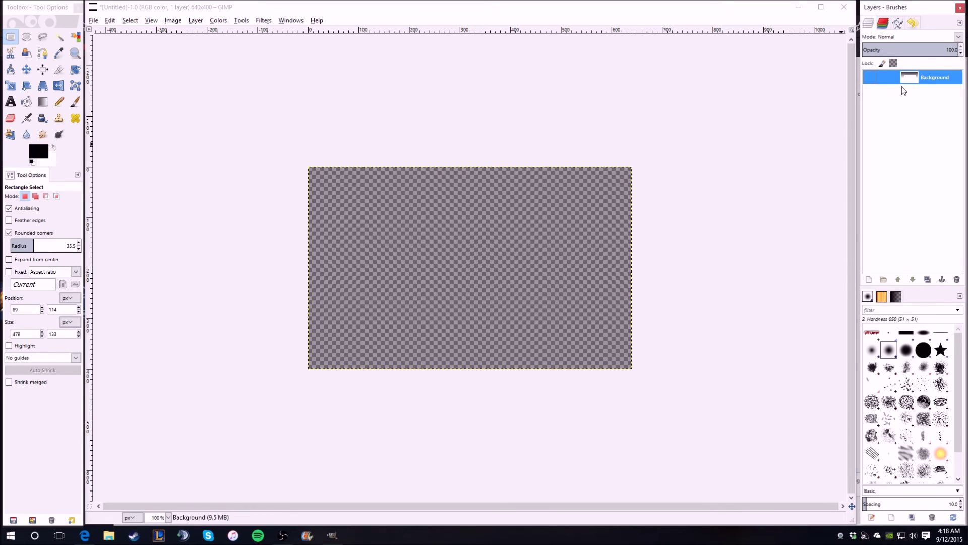
left_click(869, 107)
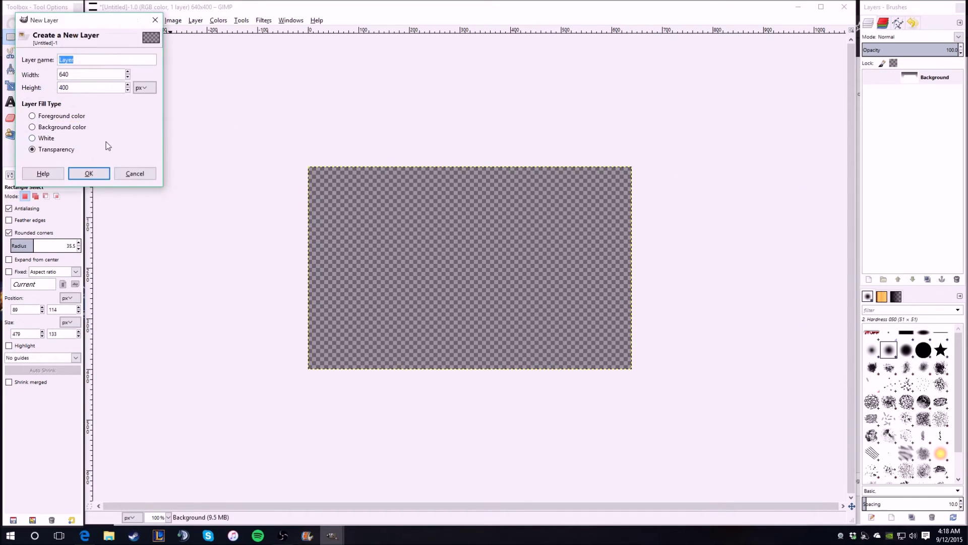
left_click(83, 173)
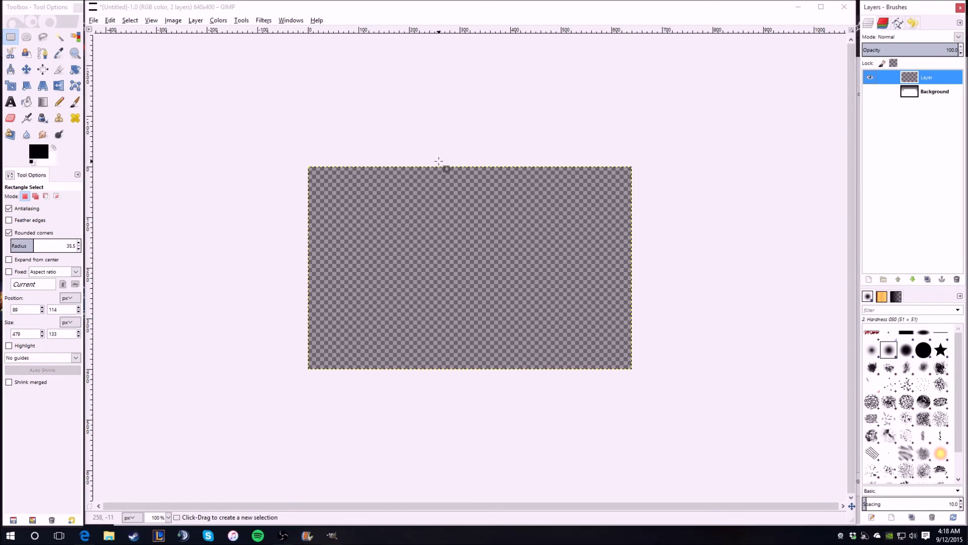
key("ctrl+v")
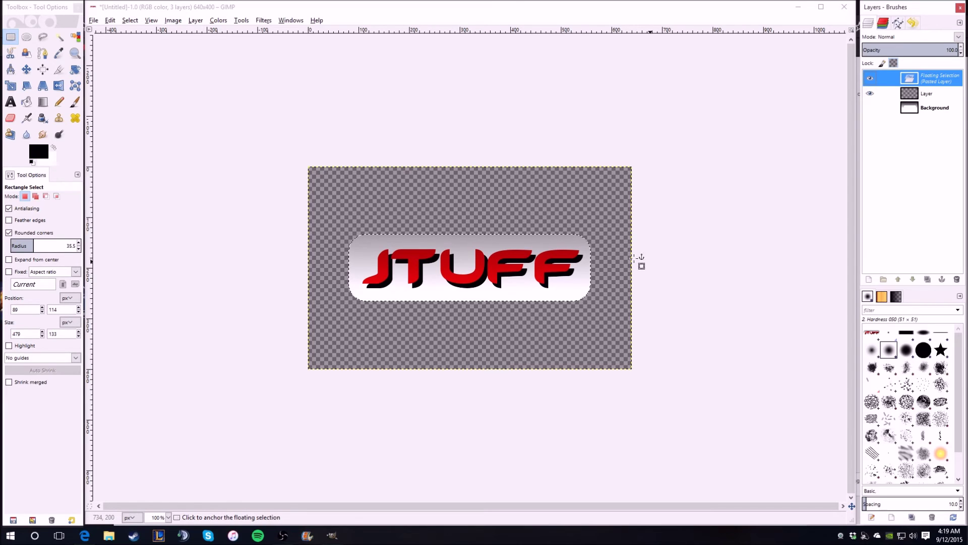
Save the image under the name JTUFF.xcf in the Desktop folder
left_click(93, 20)
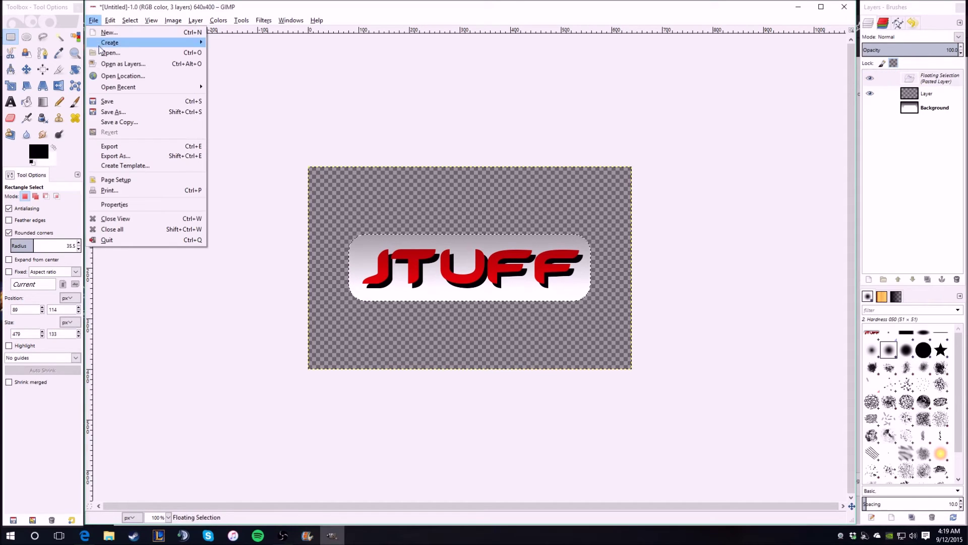
left_click(128, 112)
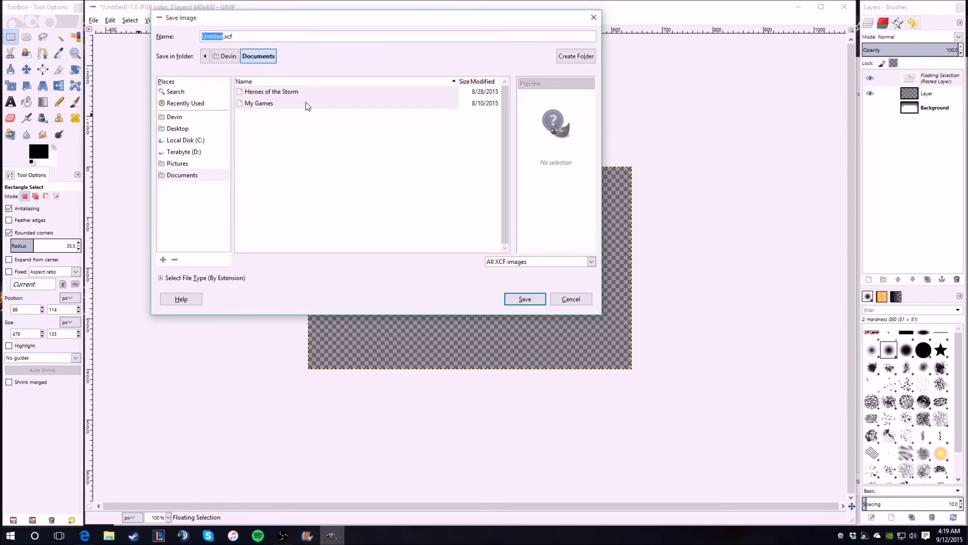
type("JTUFF")
left_click(186, 129)
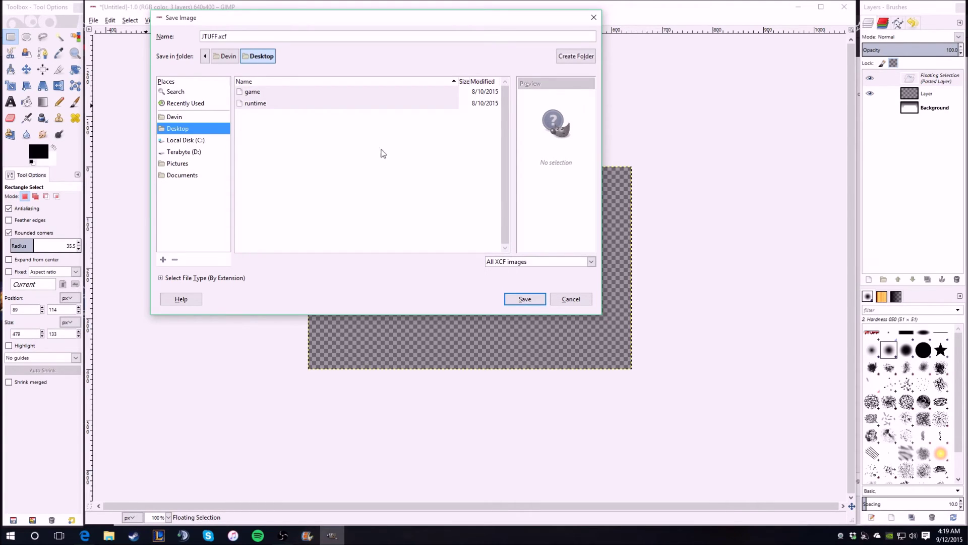
left_click_drag(235, 33, 221, 40)
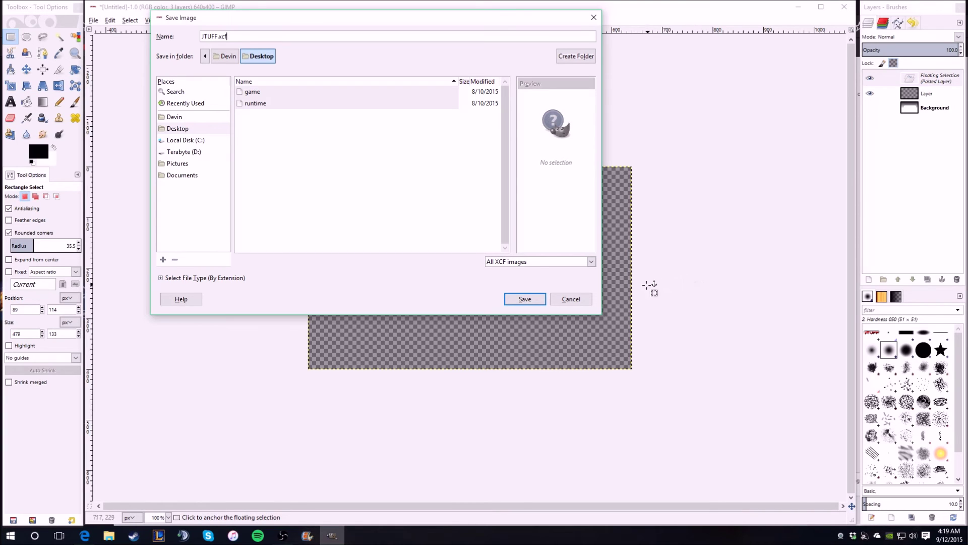
left_click(525, 298)
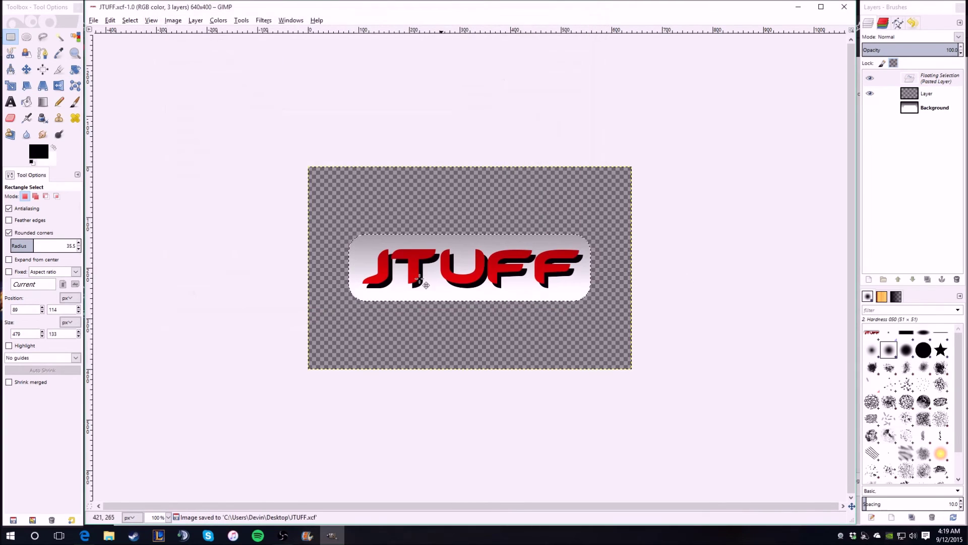
Export the image as JTUFF.png to the Desktop using the default PNG options
left_click(93, 20)
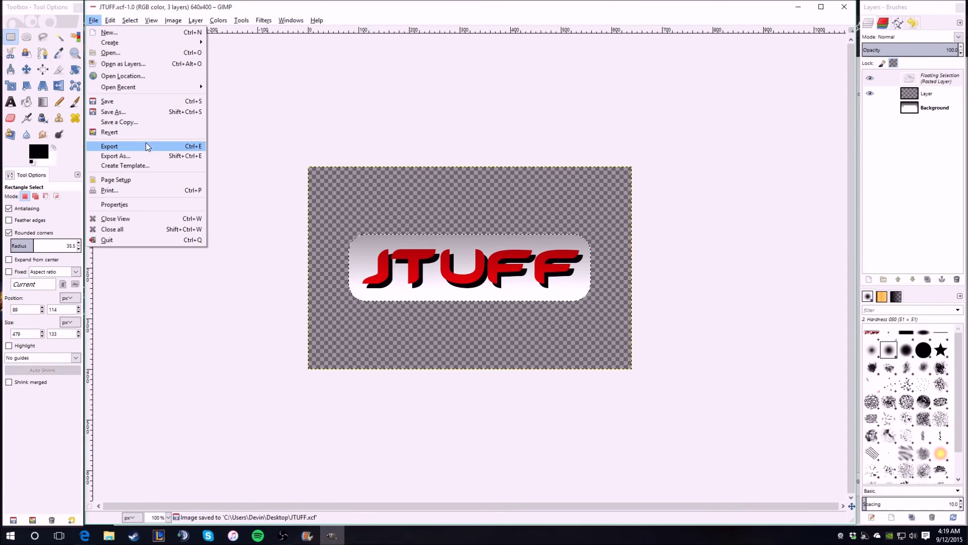
left_click(135, 149)
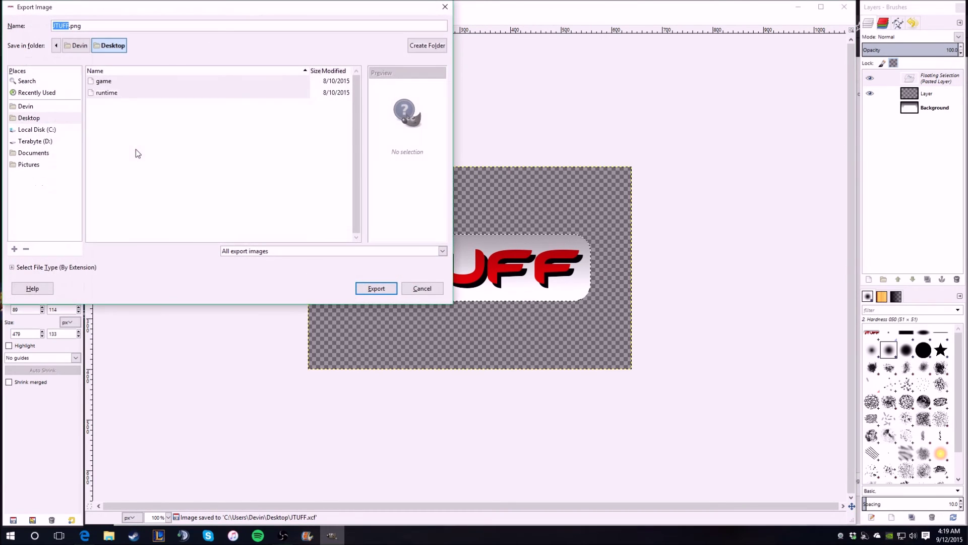
left_click(72, 26)
left_click(82, 25)
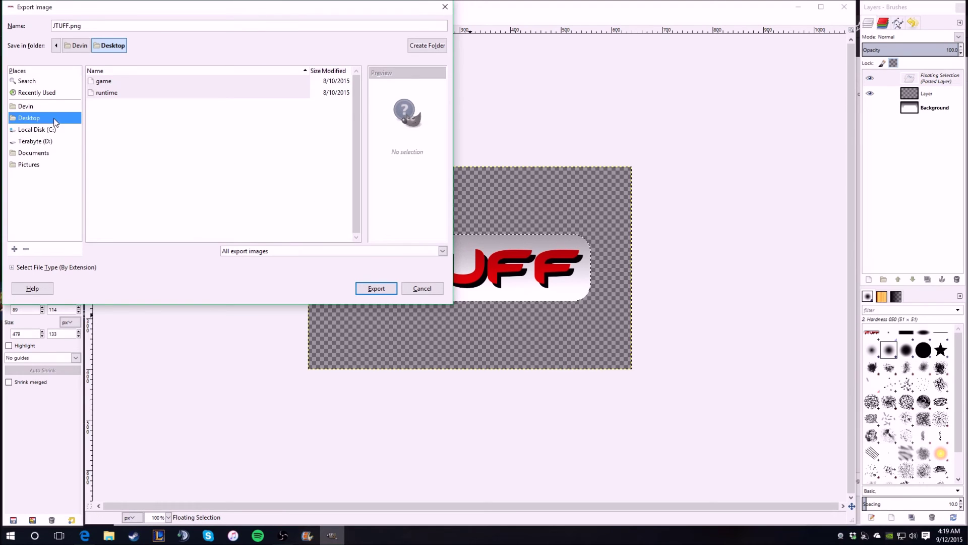
left_click(380, 291)
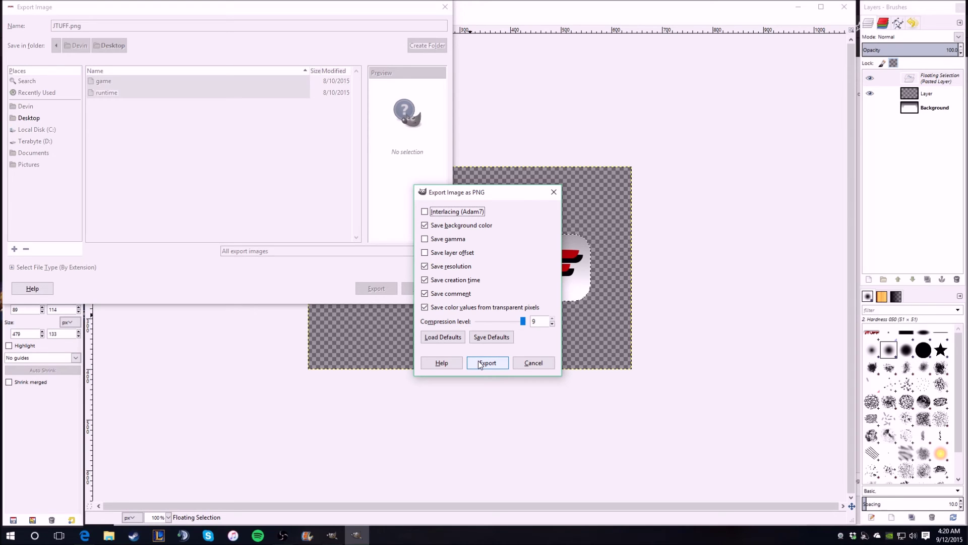
left_click(484, 367)
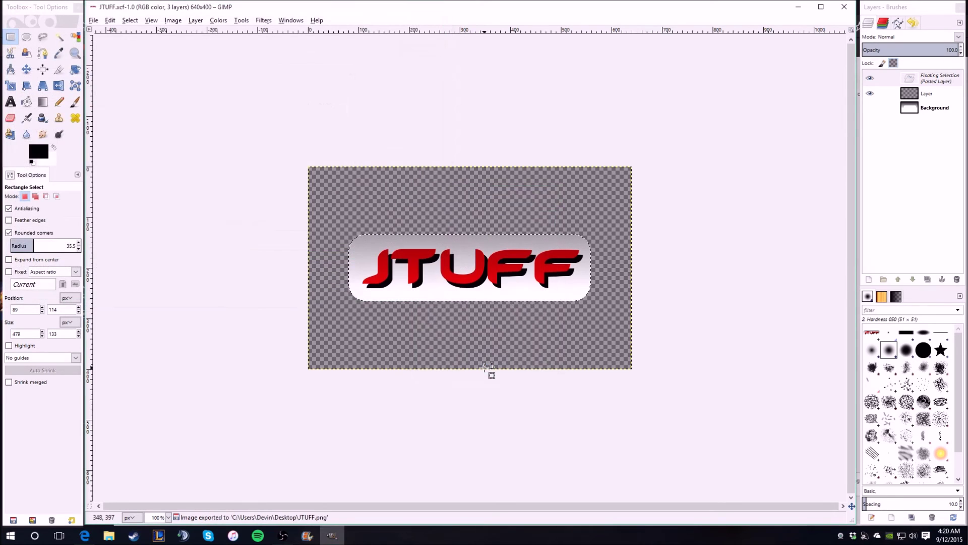
left_click(104, 536)
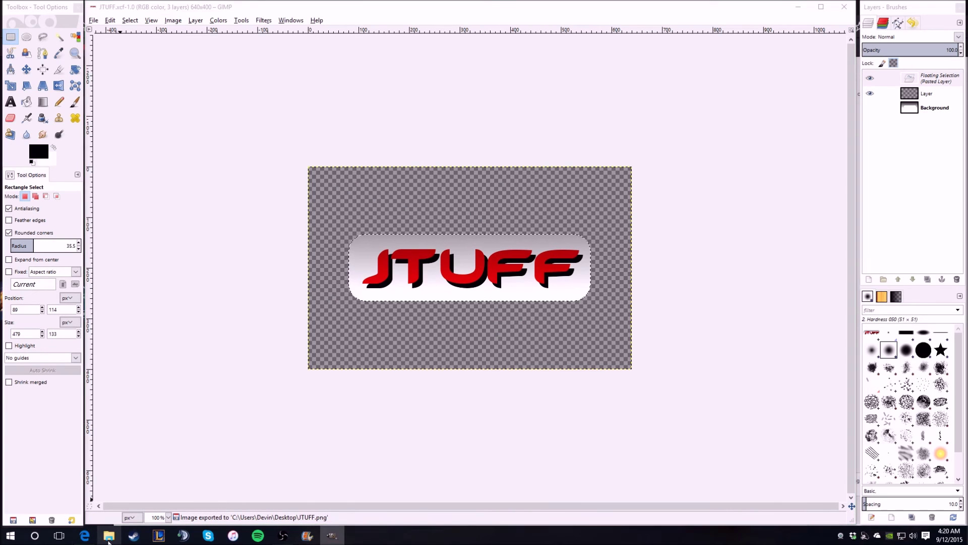
double_click(175, 99)
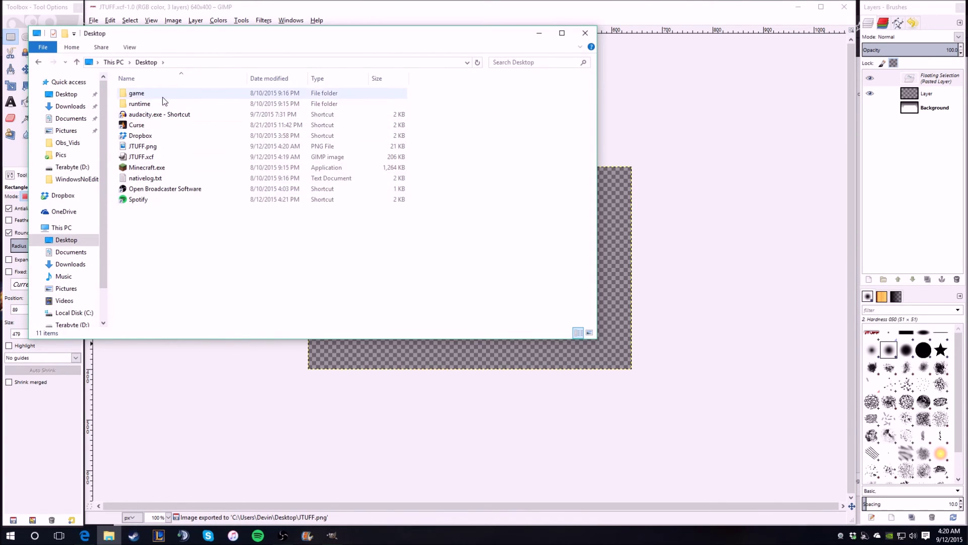
left_click(143, 146)
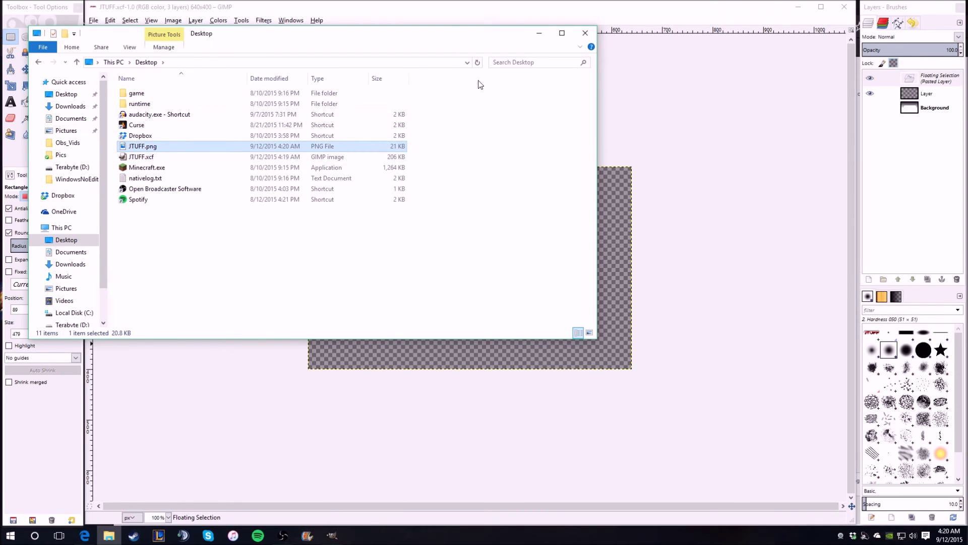
left_click(585, 33)
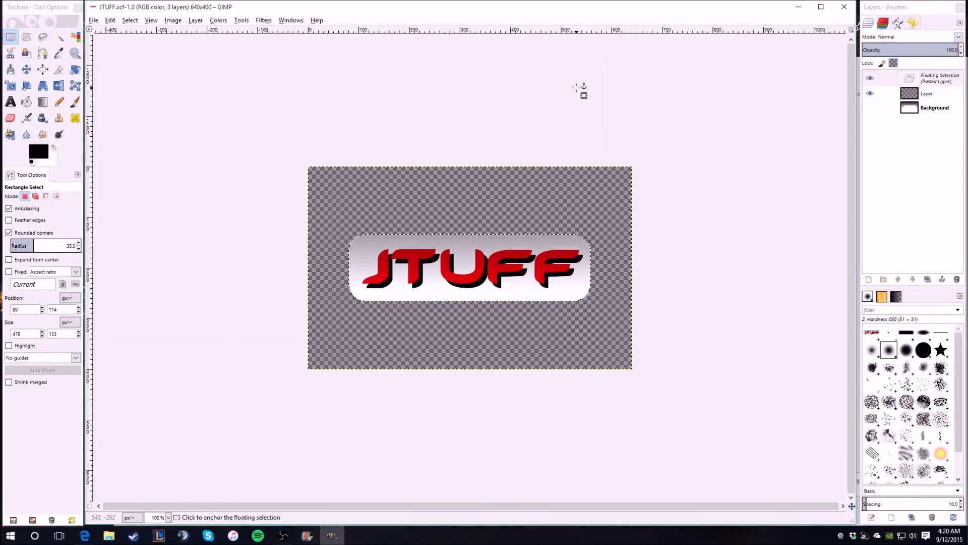
left_click(84, 536)
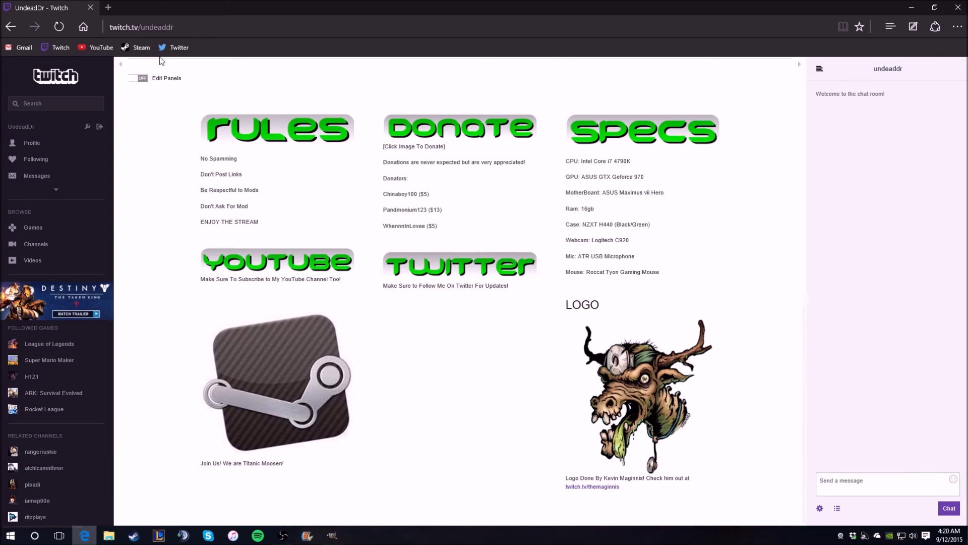
Turn on Edit Panels, create a new empty panel and load JTUFF.png as its image
left_click(143, 79)
scroll(448, 121, "down", 5)
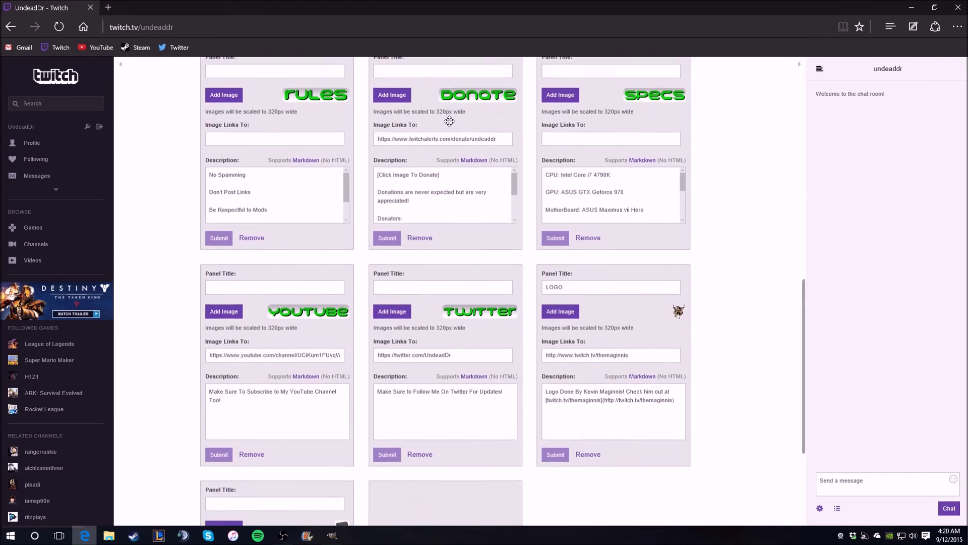
left_click(468, 386)
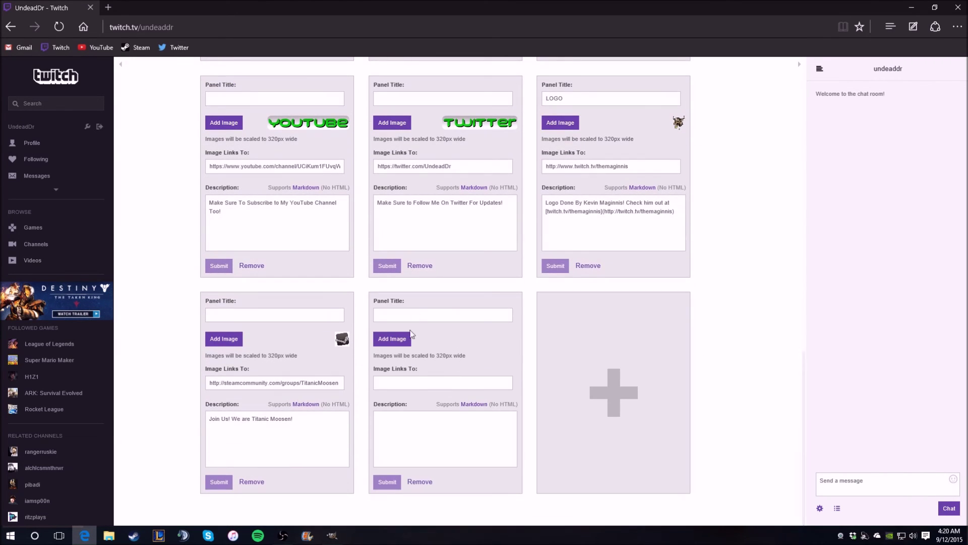
left_click(402, 345)
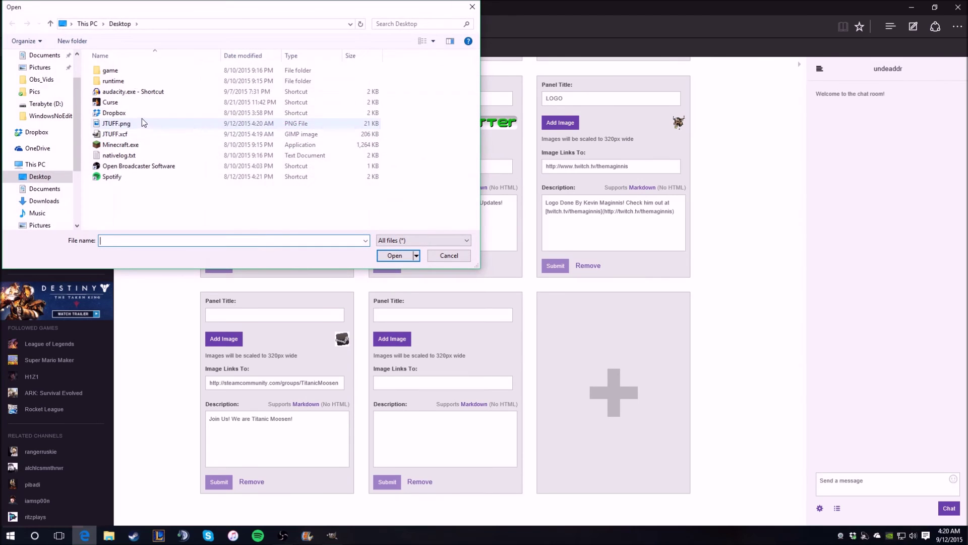
double_click(120, 126)
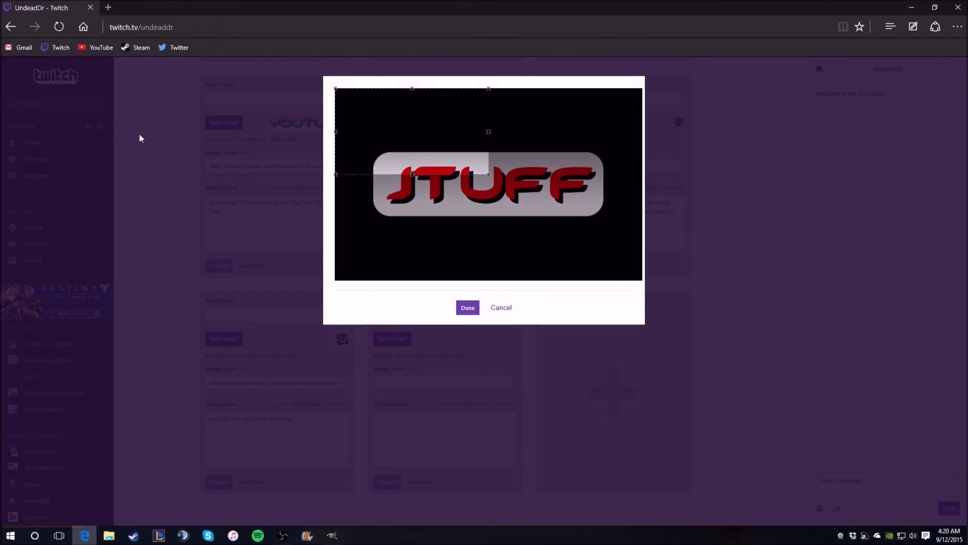
Fit the crop box tightly around the rounded JTUFF button and accept it
left_click_drag(477, 184, 477, 205)
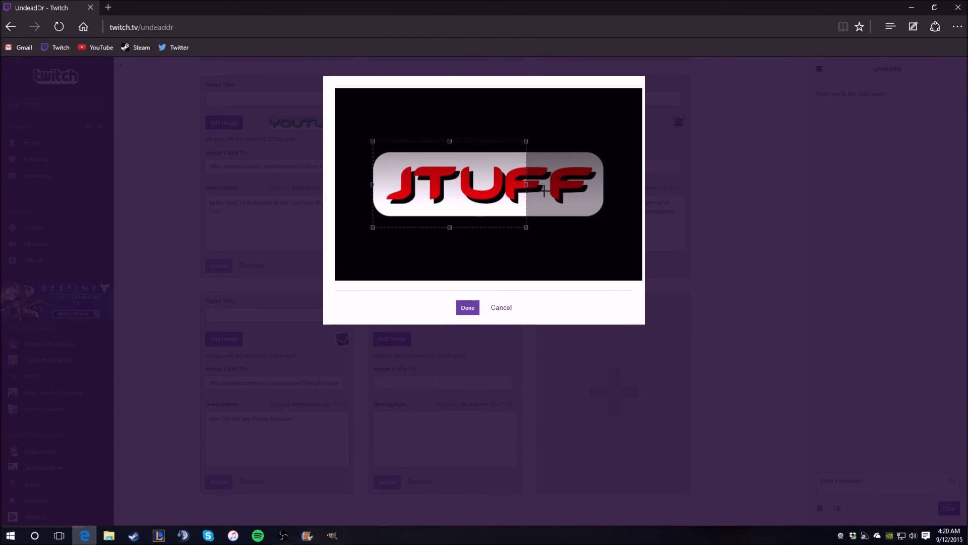
left_click_drag(525, 185, 603, 190)
left_click_drag(488, 141, 480, 151)
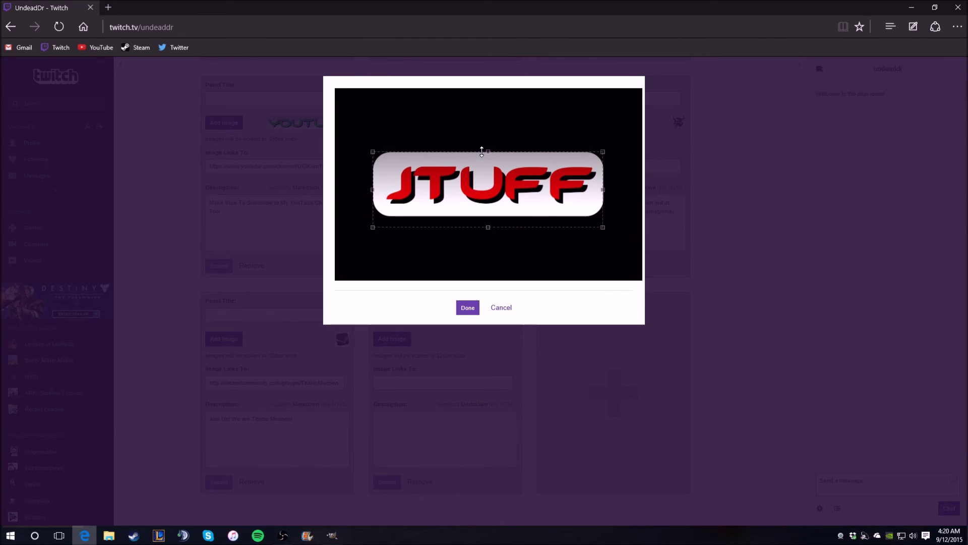
left_click_drag(487, 226, 486, 217)
left_click(467, 307)
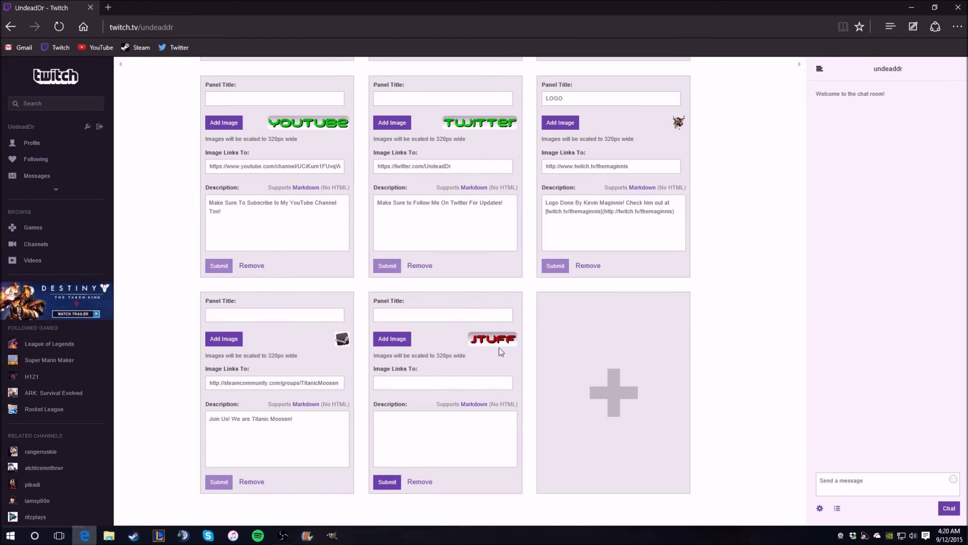
Submit the new JTUFF panel, turn off panel editing, and switch back to GIMP
left_click(387, 481)
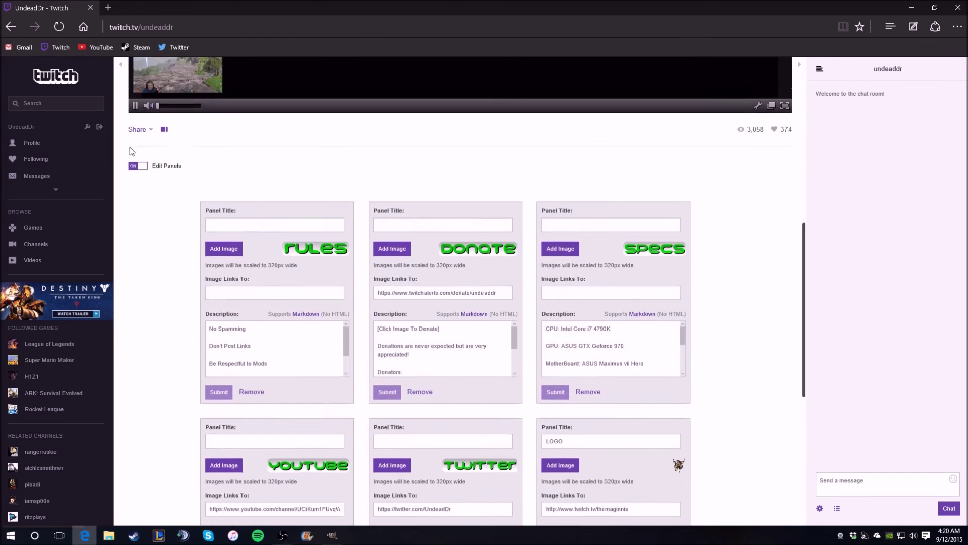
left_click(138, 175)
scroll(346, 225, "down", 6)
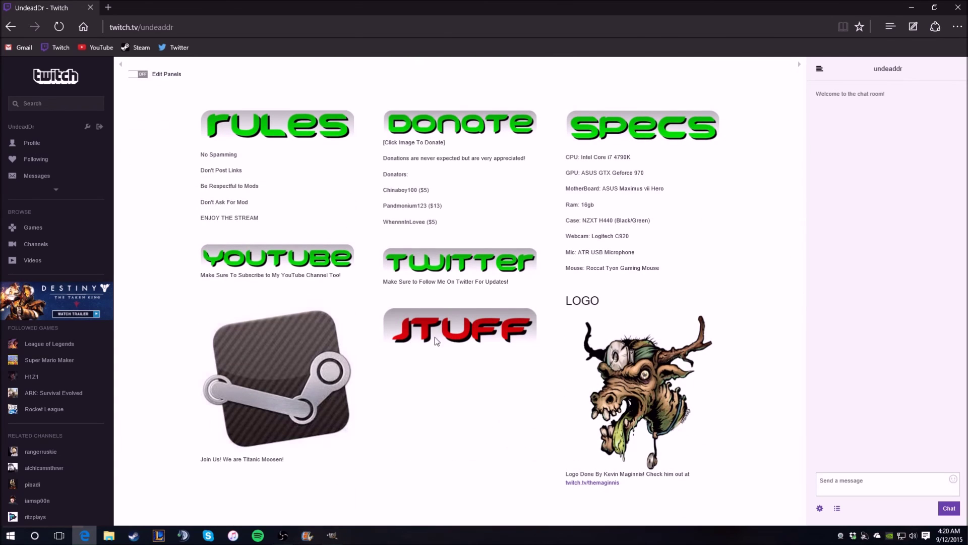
mouse_move(332, 541)
left_click(332, 535)
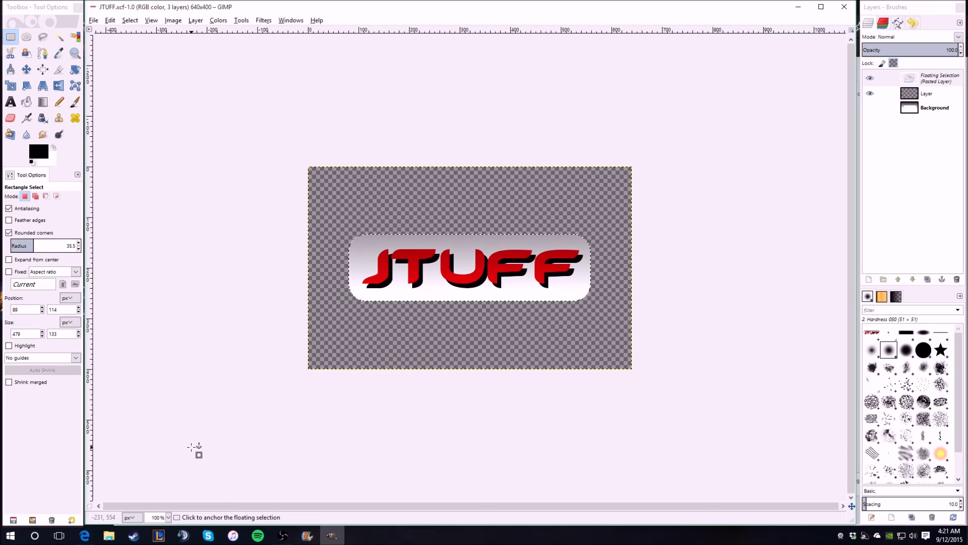
Bring the Edge window with the Twitch channel page back to the front
left_click(85, 534)
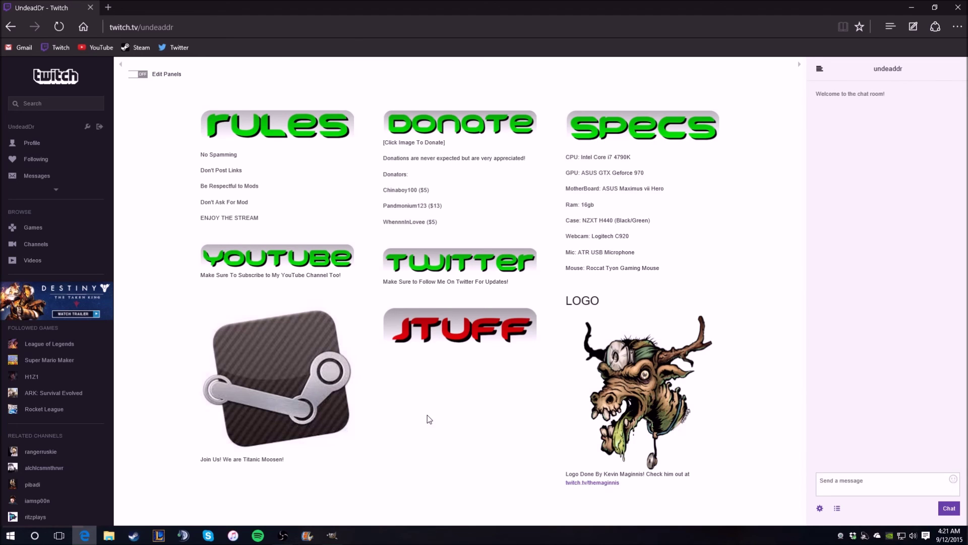
scroll(429, 421, "up", 10)
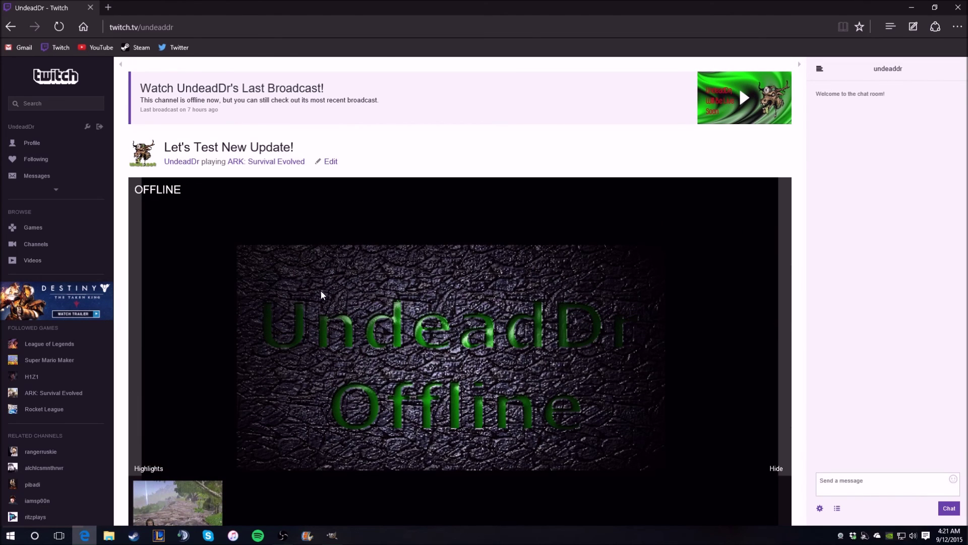
scroll(321, 291, "down", 10)
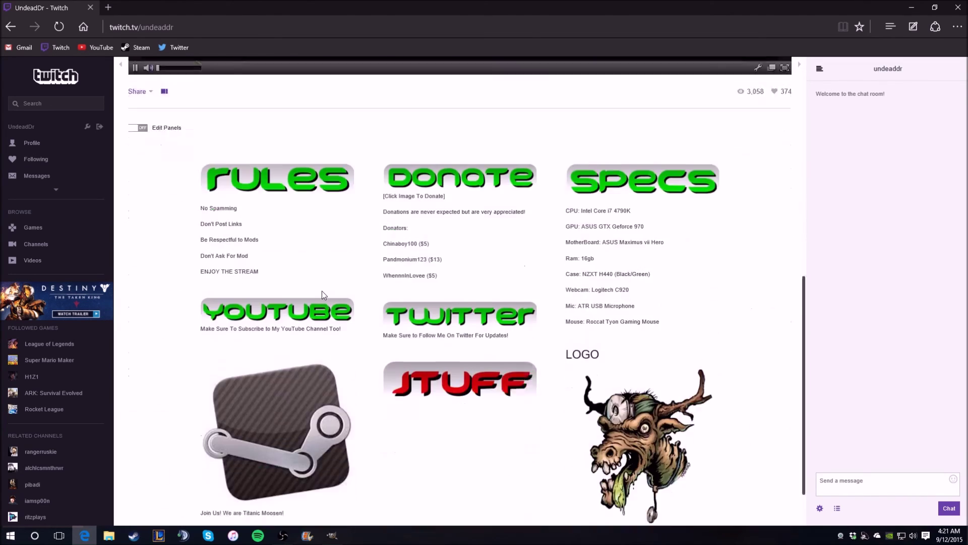